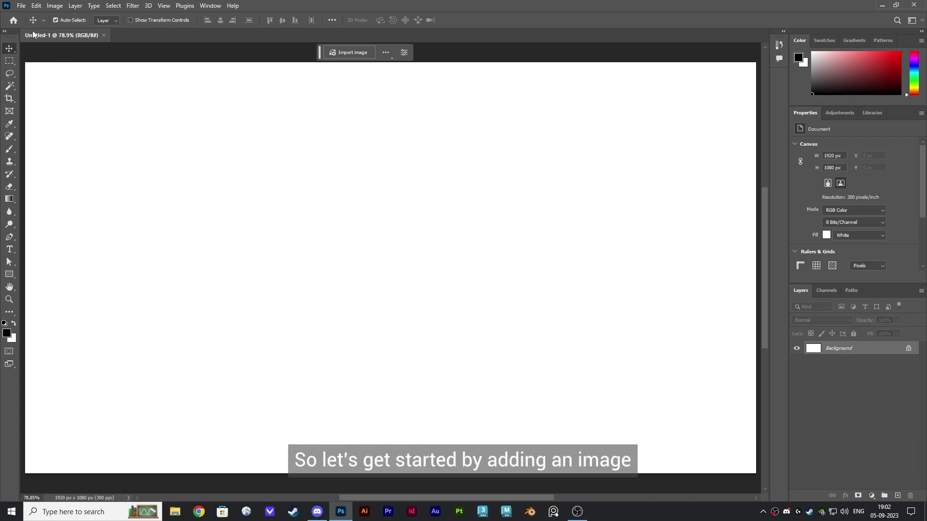
# Place pixel stretch.jpg as an embedded image, position it flush with the canvas's right edge, and commit the placement
pyautogui.click(22, 7)
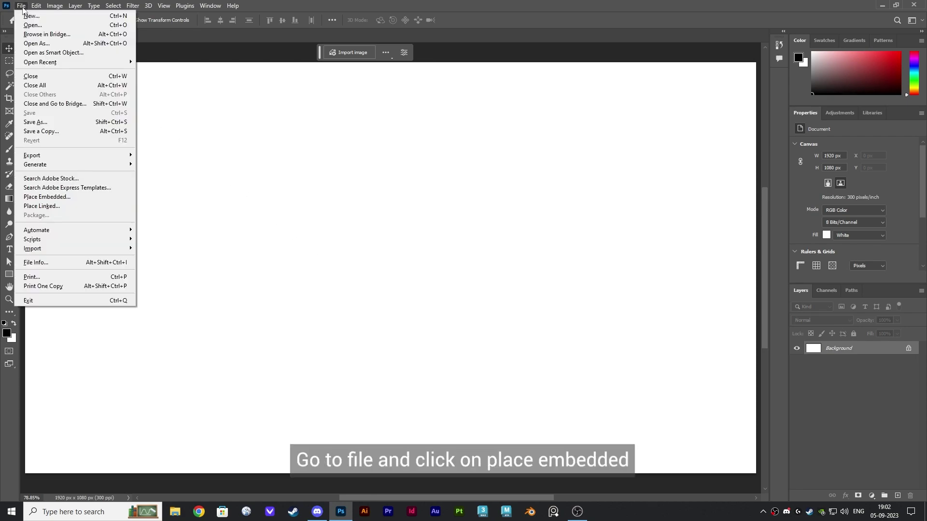
pyautogui.click(46, 198)
pyautogui.click(118, 87)
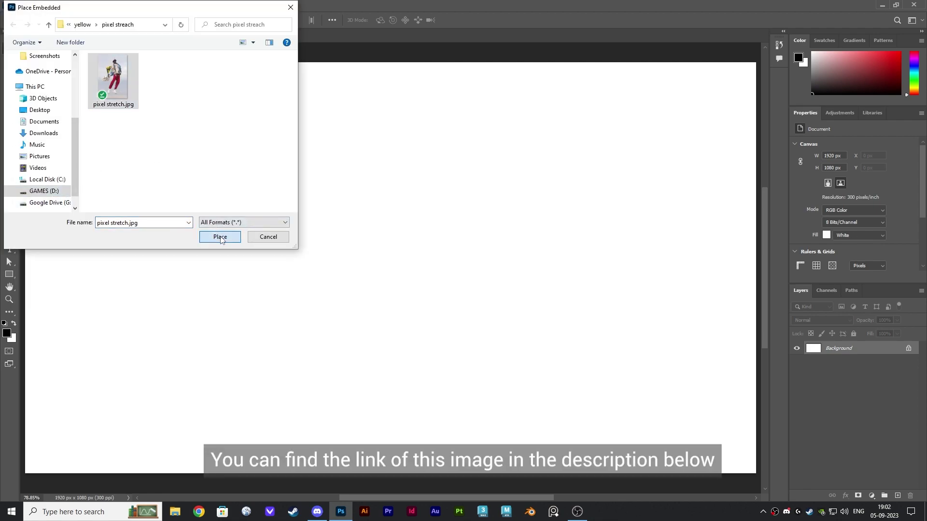
pyautogui.click(220, 237)
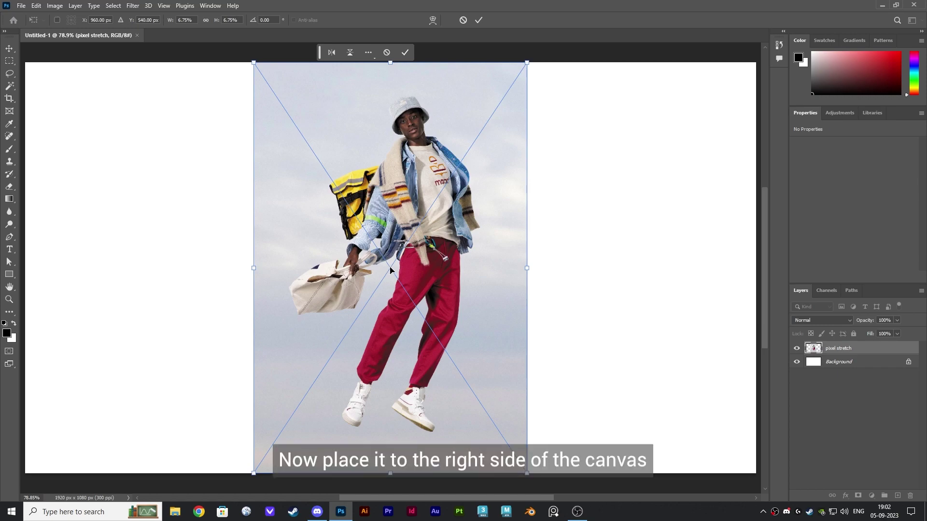
pyautogui.moveTo(390, 269); pyautogui.dragTo(616, 271)
pyautogui.press('Return')
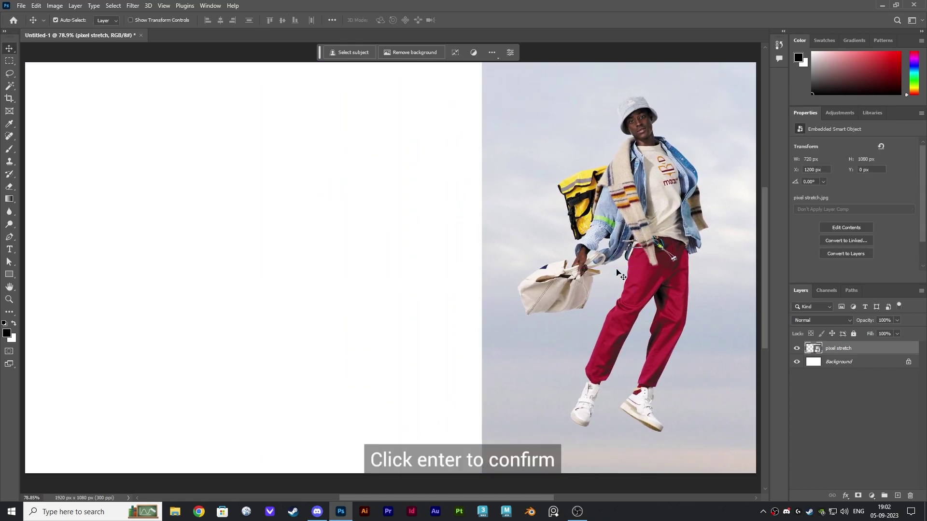
# Rasterize the pixel stretch layer and marquee-select the empty canvas area plus a strip of the photo, about 1289 x 1080 px
pyautogui.rightClick(868, 349)
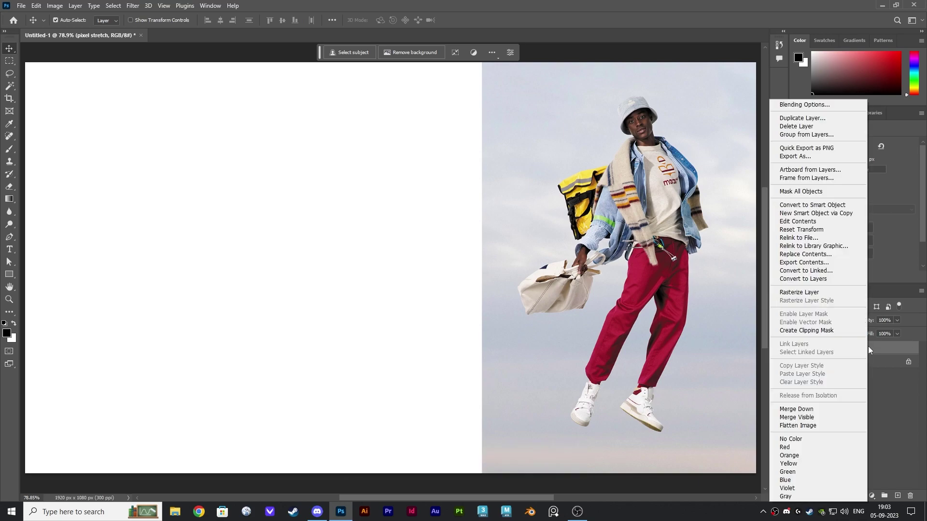
pyautogui.click(804, 294)
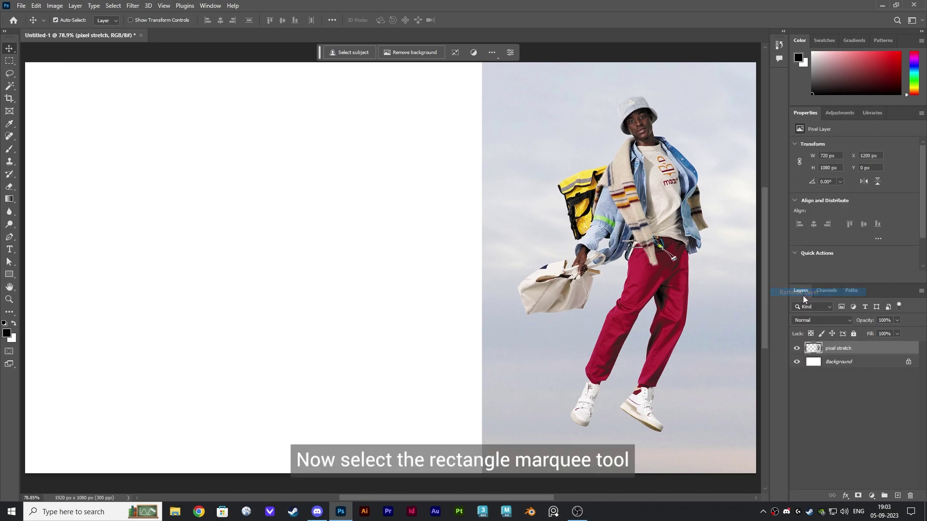
pyautogui.click(13, 64)
pyautogui.moveTo(26, 62); pyautogui.dragTo(515, 491)
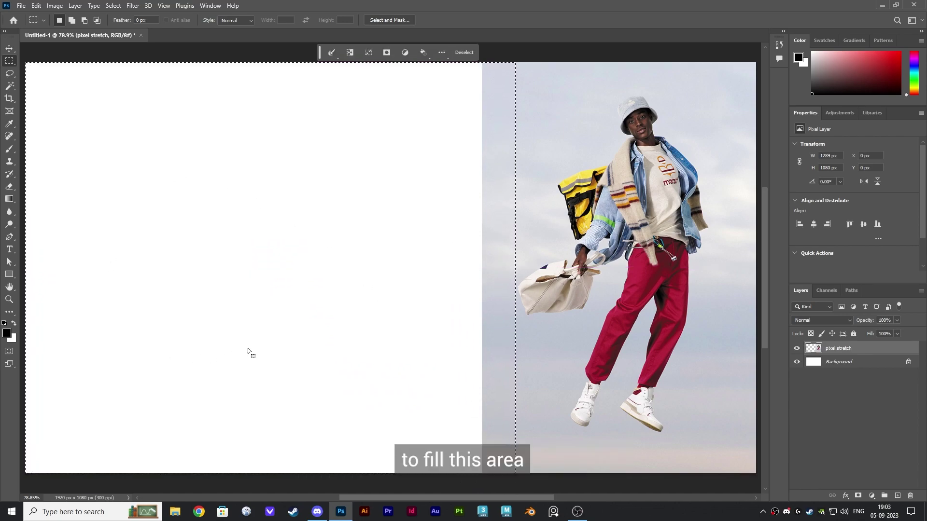
# Fill the selected blank area with Content-Aware Fill to extend the sky, and deselect
pyautogui.rightClick(217, 236)
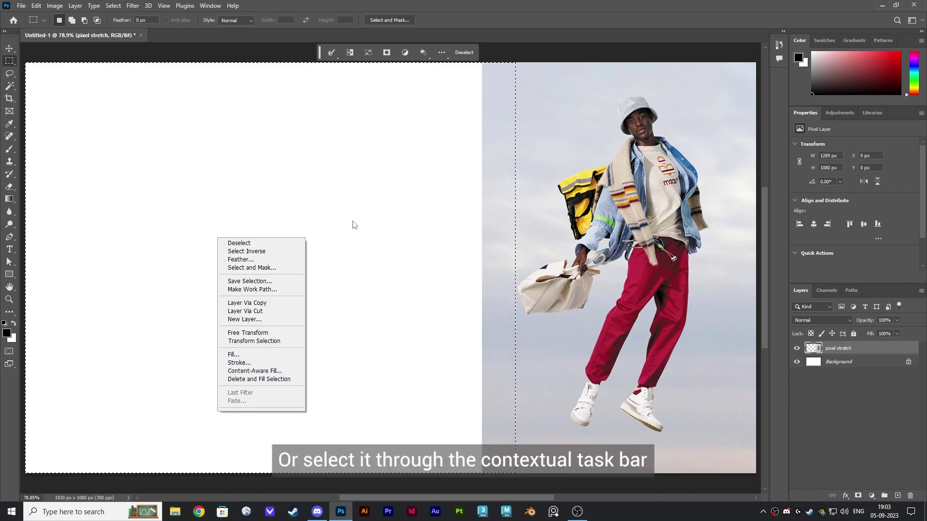
pyautogui.press('Escape')
pyautogui.click(422, 52)
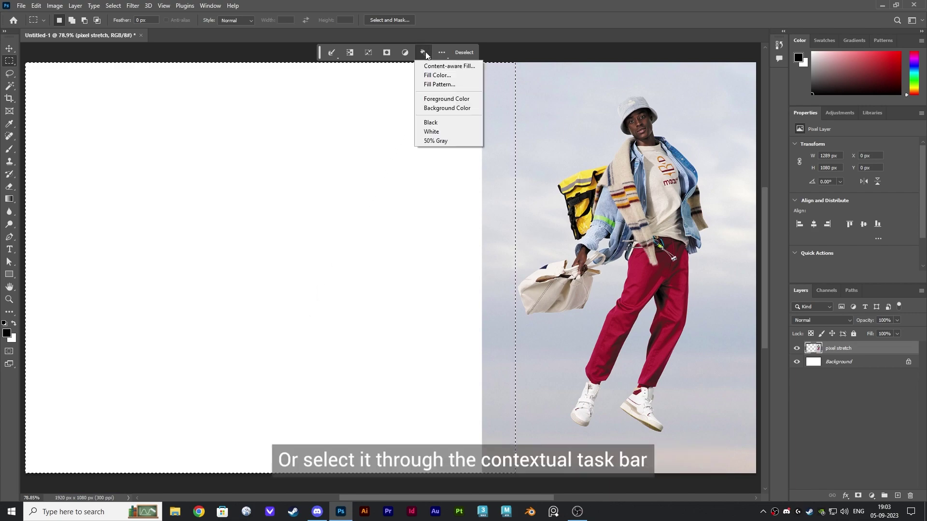
pyautogui.click(448, 66)
pyautogui.click(524, 129)
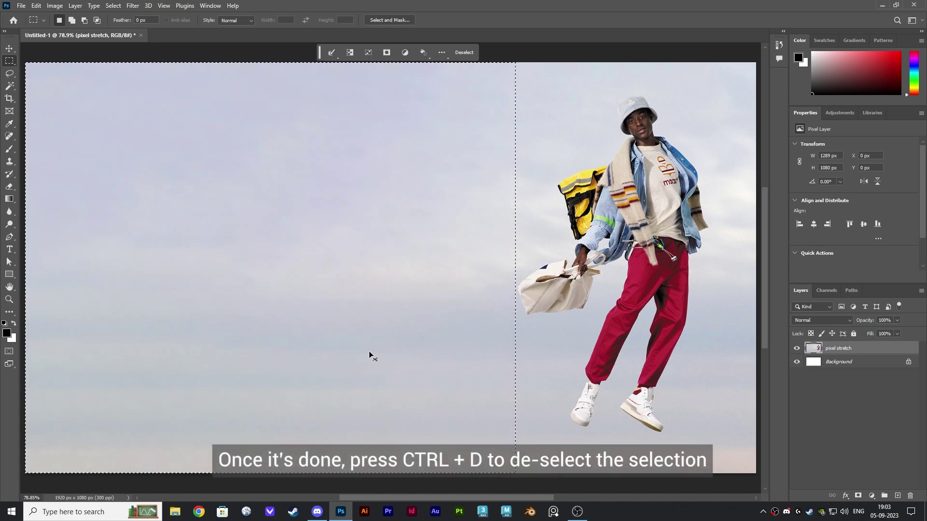
pyautogui.hotkey('ctrl', 'd')
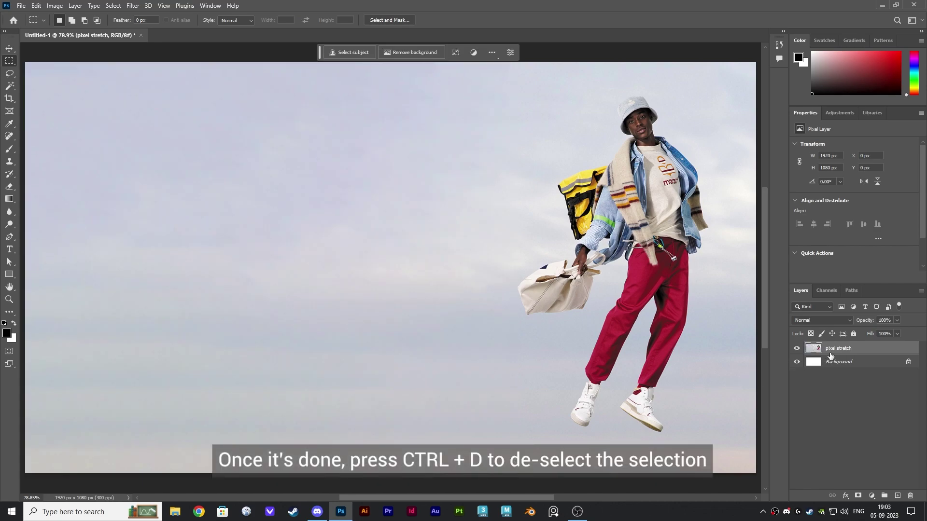
# Duplicate the pixel stretch layer twice and rename the three image layers, from the uppermost down, mask, effect and base
pyautogui.moveTo(830, 355); pyautogui.dragTo(897, 496)
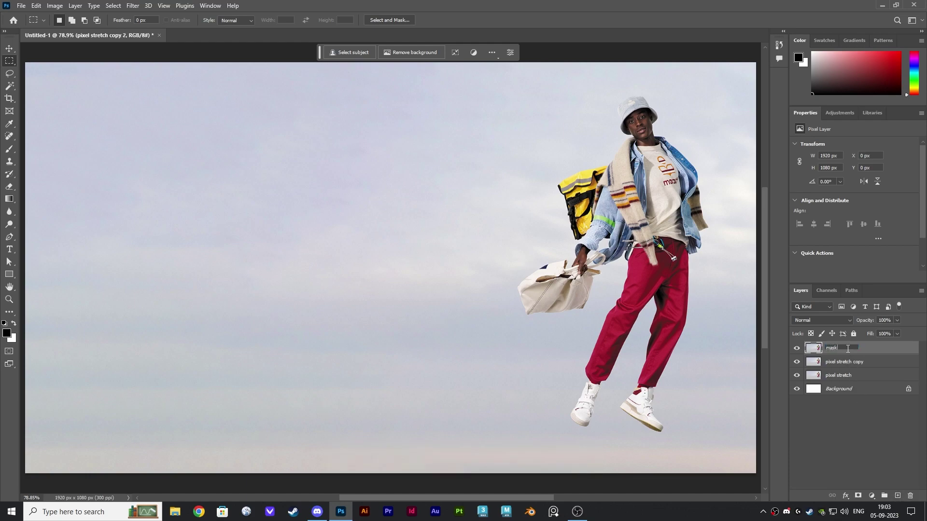
pyautogui.press('Return')
pyautogui.doubleClick(847, 361)
pyautogui.write('effect')
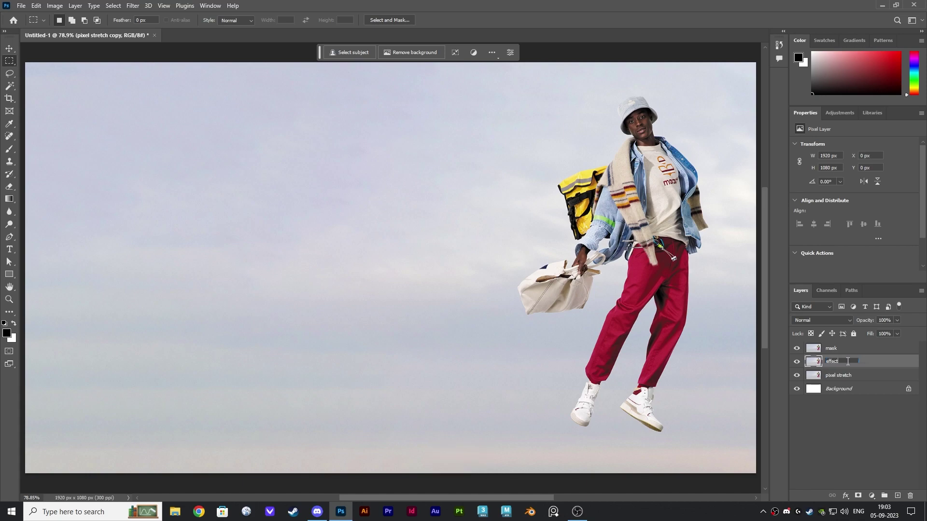
pyautogui.press('Return')
pyautogui.doubleClick(845, 374)
pyautogui.write('base')
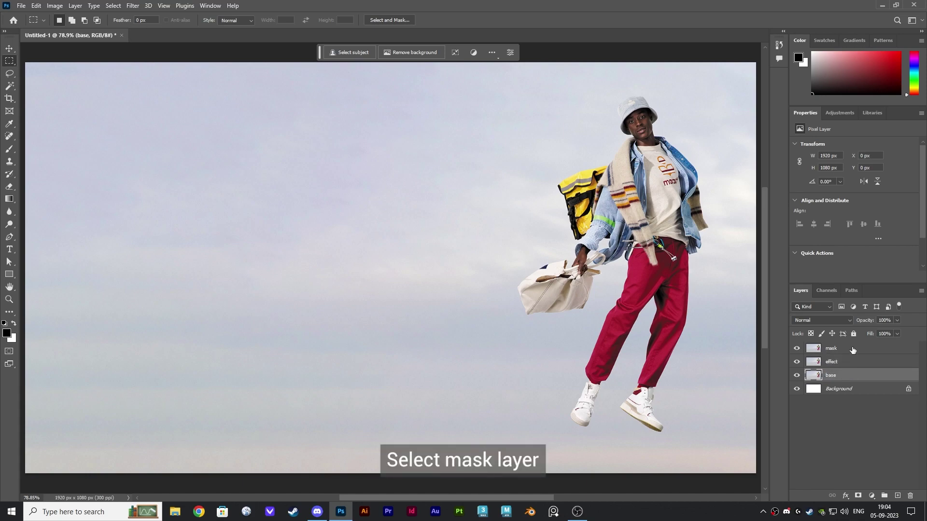
# Select the man on the mask layer with Select Subject
pyautogui.click(859, 349)
pyautogui.scroll(-2, 849, 251)
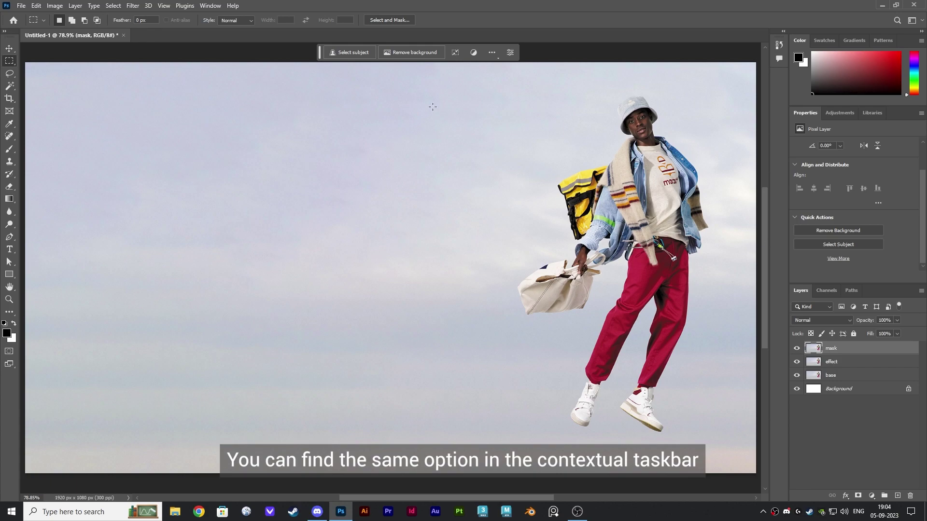
pyautogui.click(351, 53)
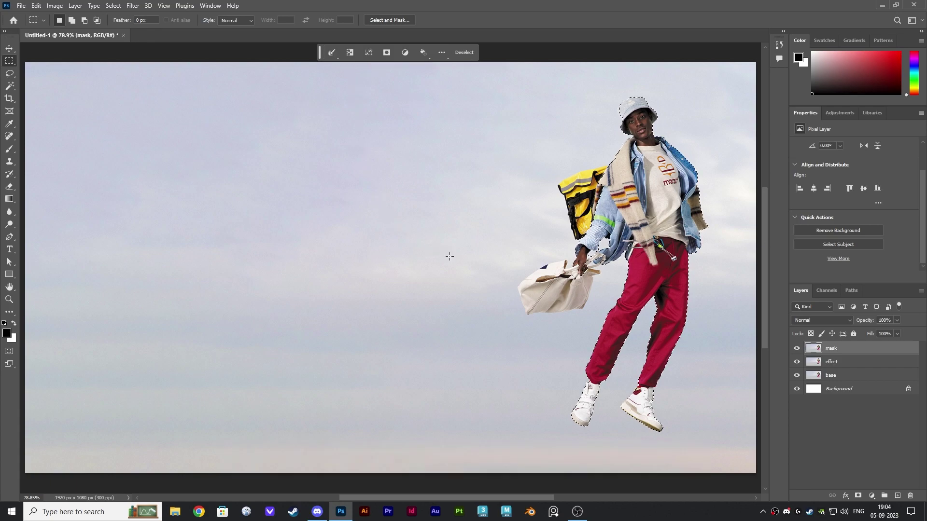
# Add the body of the cream handbag to the selection using the Quick Selection tool with a brush size of 20
pyautogui.click(11, 90)
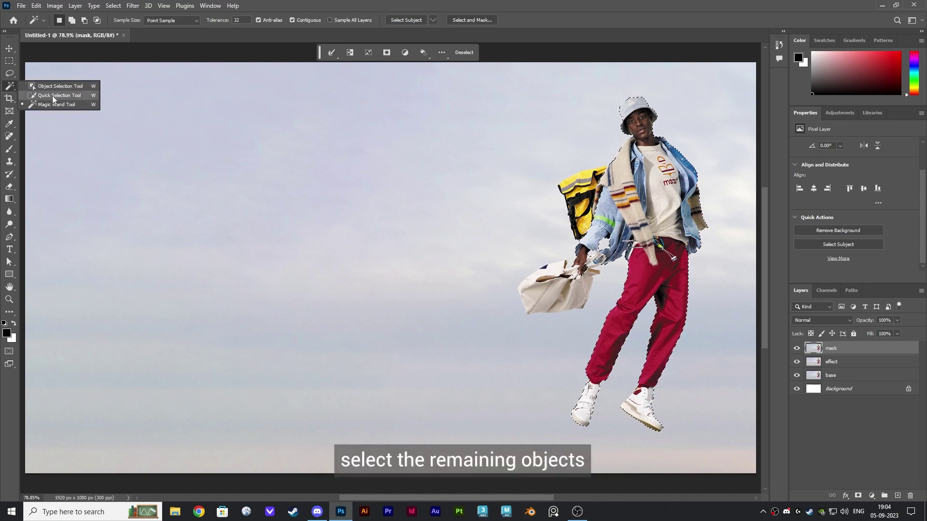
pyautogui.click(53, 96)
pyautogui.scroll(3, 594, 301)
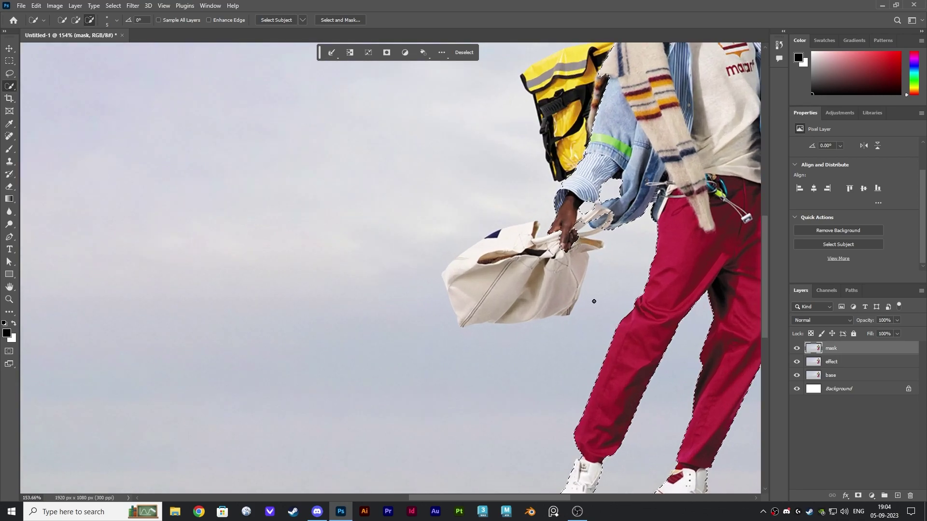
pyautogui.scroll(3, 594, 301)
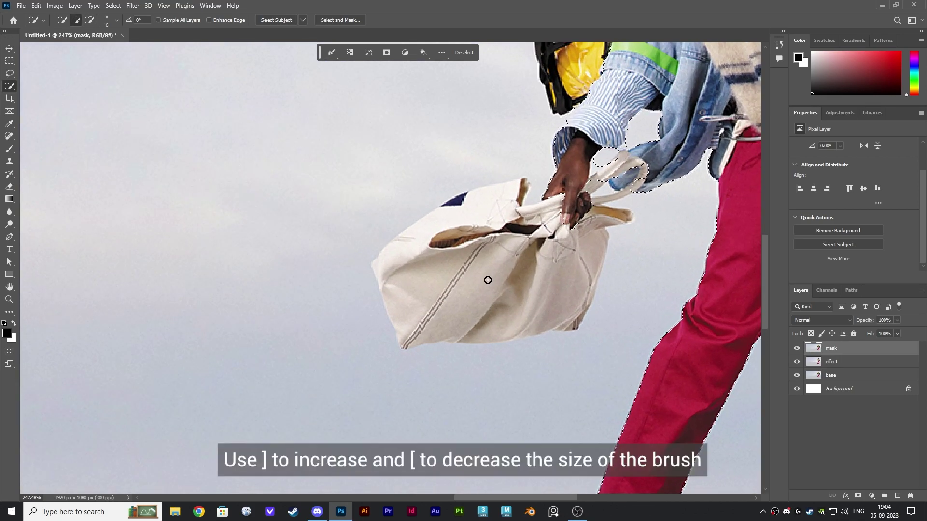
pyautogui.press(']')
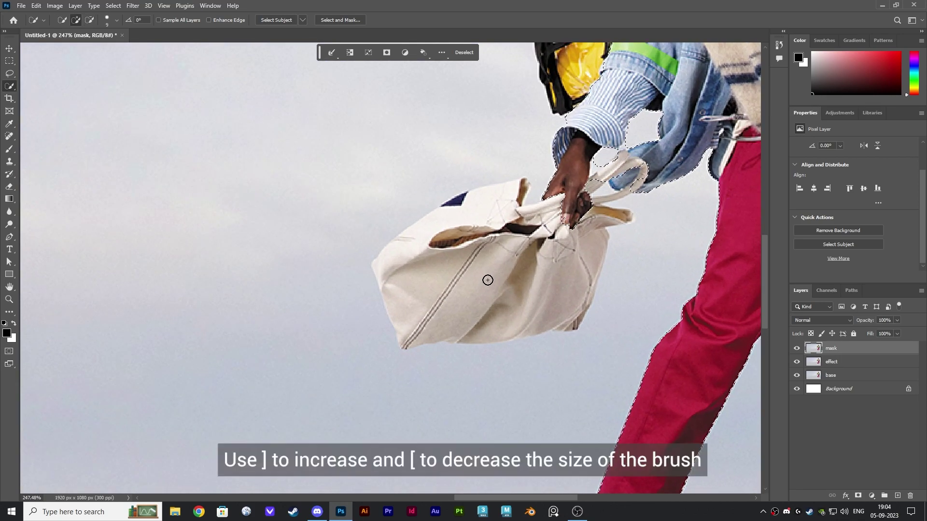
pyautogui.press('[')
pyautogui.press('[')
pyautogui.press('[')
pyautogui.press(']')
pyautogui.press(']')
pyautogui.press(']')
pyautogui.press(']')
pyautogui.press(']')
pyautogui.press(']')
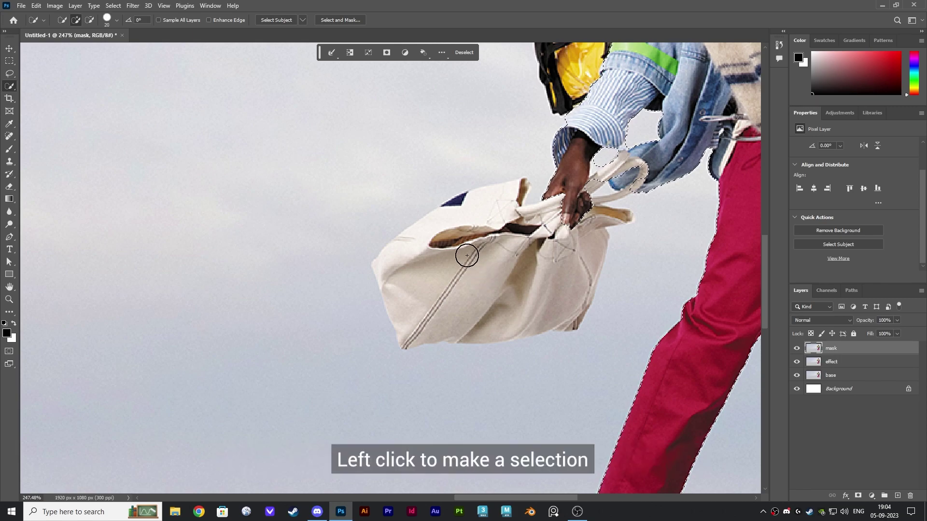
pyautogui.moveTo(467, 256)
pyautogui.mouseDown()
pyautogui.moveTo(487, 213)
pyautogui.moveTo(458, 211)
pyautogui.moveTo(383, 266)
pyautogui.moveTo(390, 284)
pyautogui.moveTo(473, 335)
pyautogui.moveTo(411, 334)
pyautogui.mouseUp()
pyautogui.moveTo(505, 307)
pyautogui.mouseDown()
pyautogui.moveTo(571, 291)
pyautogui.moveTo(589, 244)
pyautogui.moveTo(543, 221)
pyautogui.mouseUp()
# Refine the selection around the handbag's upper corners with a smaller brush and remove the spill between the bag and the trousers
pyautogui.scroll(2, 564, 204)
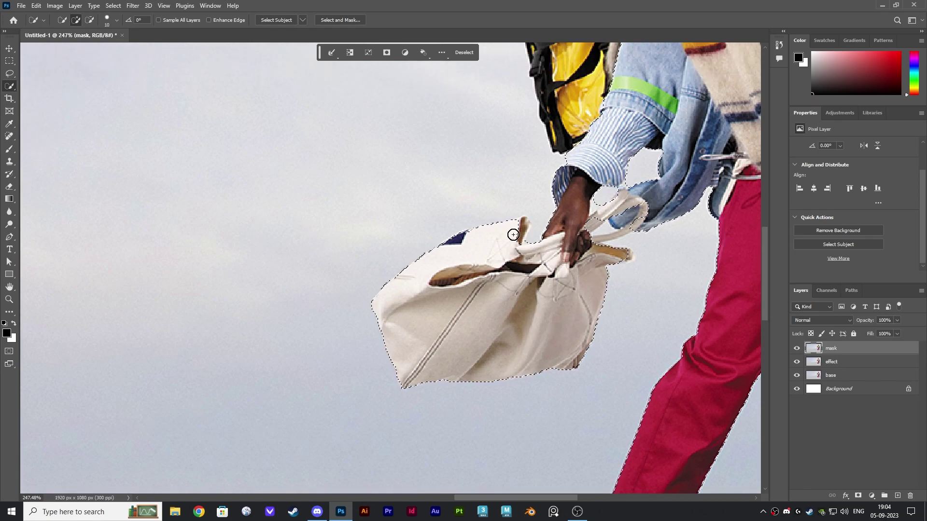
pyautogui.press('[')
pyautogui.press('[')
pyautogui.moveTo(522, 233); pyautogui.dragTo(522, 224)
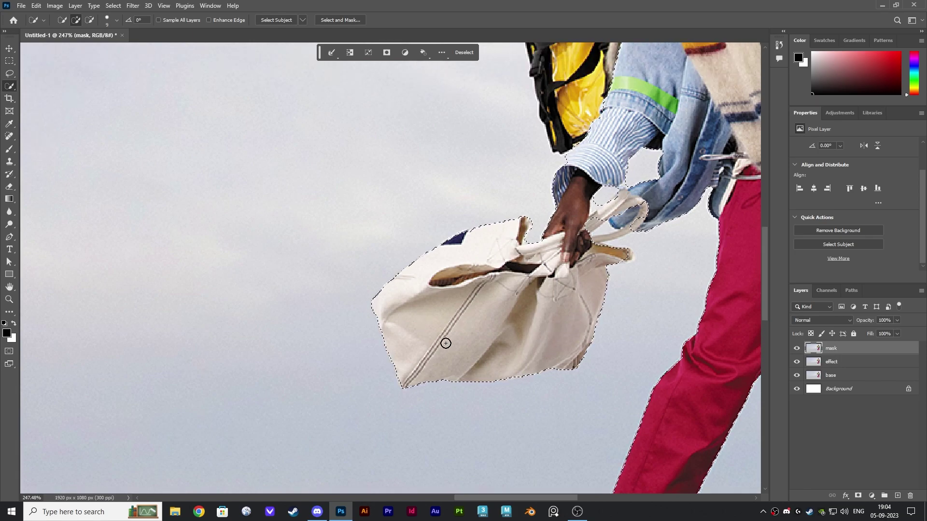
pyautogui.moveTo(620, 256); pyautogui.dragTo(627, 257)
pyautogui.click(626, 257)
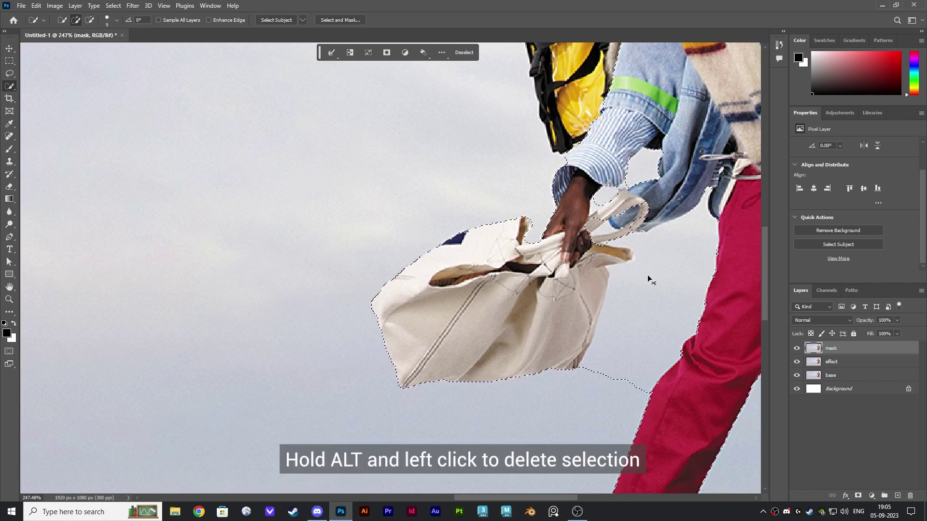
pyautogui.keyDown('alt'); pyautogui.click(623, 369); pyautogui.keyUp('alt')
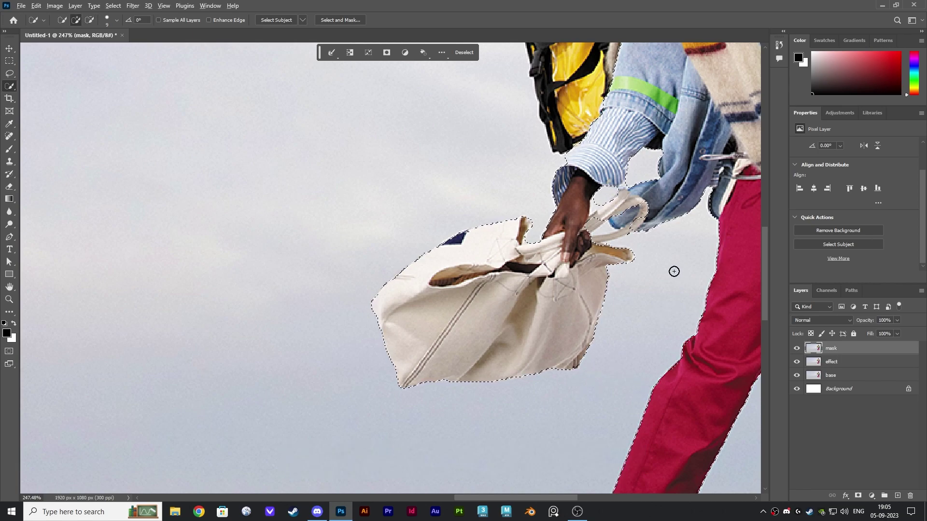
# Add the yellow backpack to the selection using the Quick Selection brush at size 25
pyautogui.scroll(-4, 675, 271)
pyautogui.moveTo(672, 87); pyautogui.dragTo(531, 222)
pyautogui.scroll(5, 519, 223)
pyautogui.press(']')
pyautogui.press(']')
pyautogui.press(']')
pyautogui.press(']')
pyautogui.press(']')
pyautogui.moveTo(510, 133); pyautogui.dragTo(377, 182)
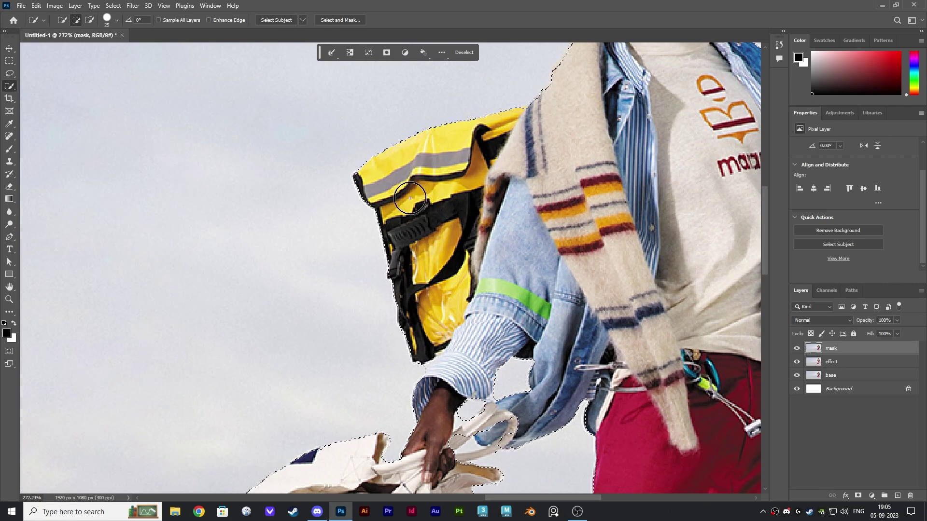
# Add the missing edge of the bucket hat to the selection with a brush size of 10
pyautogui.scroll(-3, 393, 275)
pyautogui.scroll(3, 400, 152)
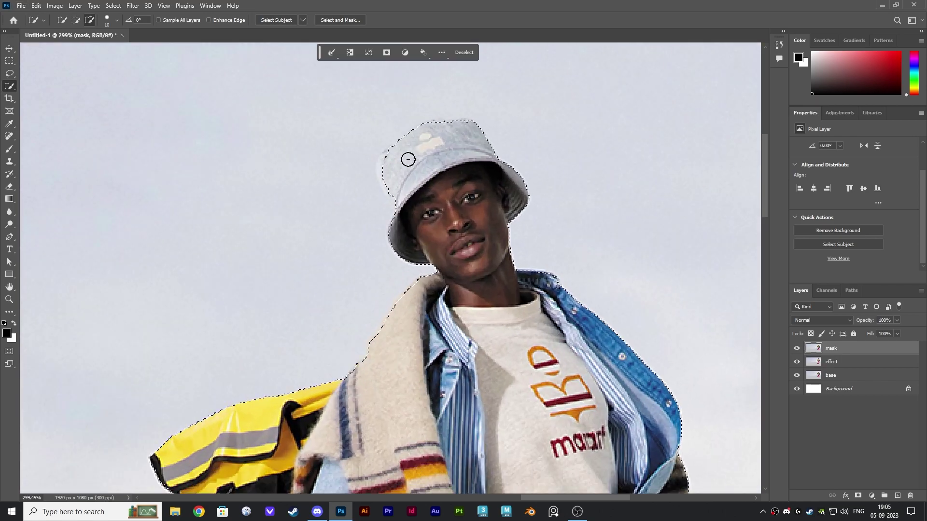
pyautogui.moveTo(386, 171); pyautogui.dragTo(395, 198)
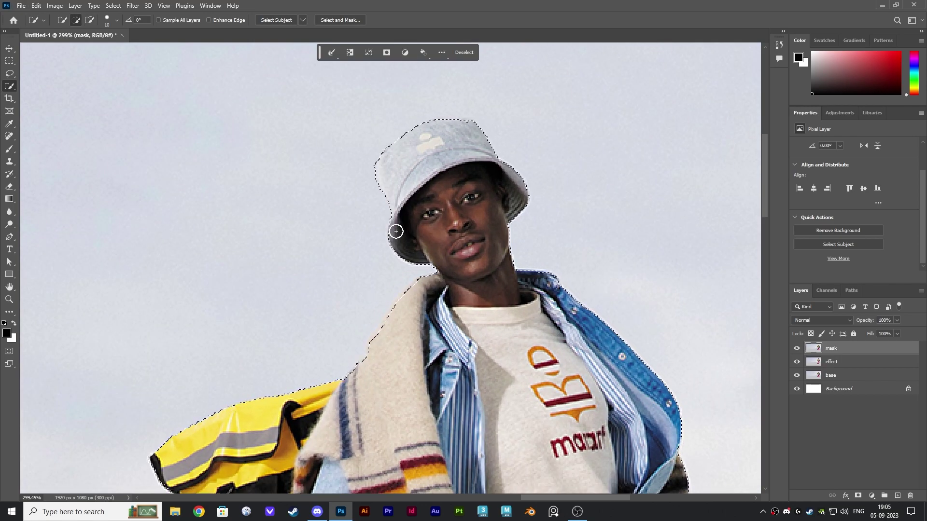
pyautogui.scroll(-5, 395, 230)
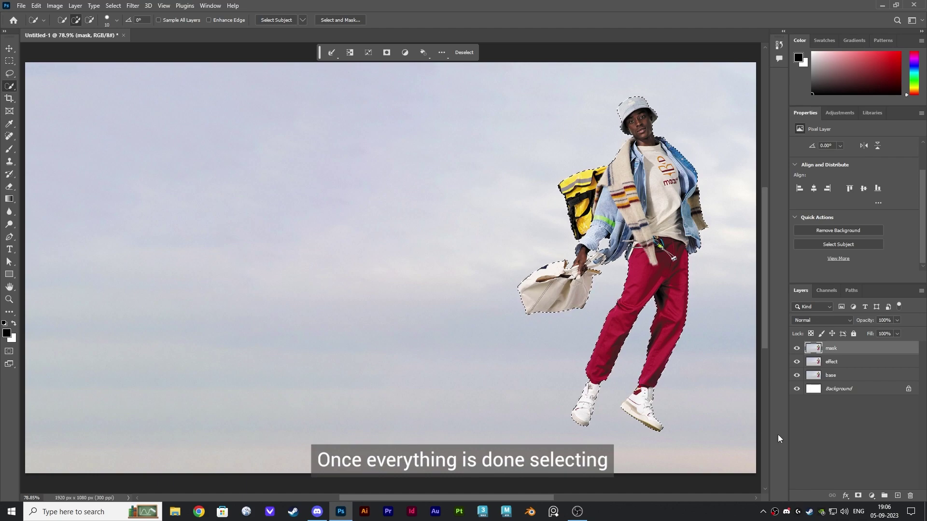
# Add a layer mask from the selection to the mask layer, and check the cutout by temporarily hiding the effect and base layers
pyautogui.click(858, 496)
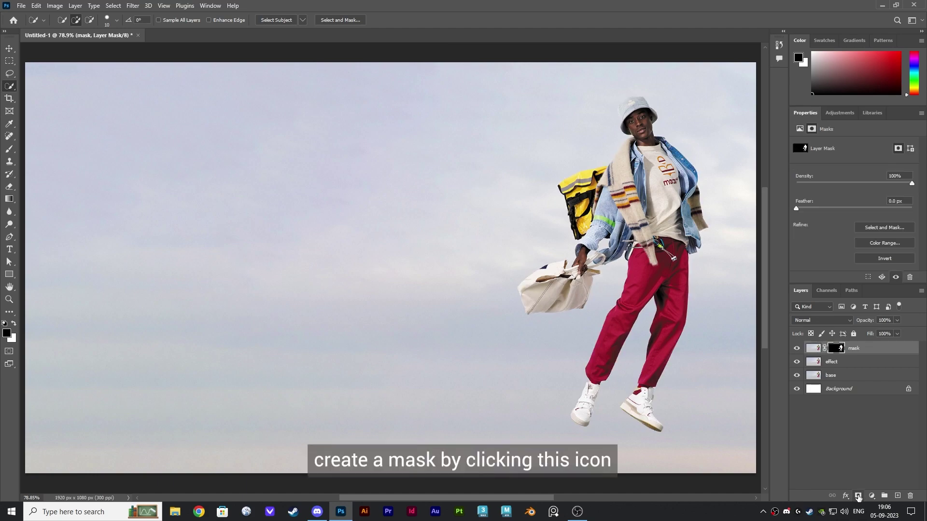
pyautogui.click(797, 375)
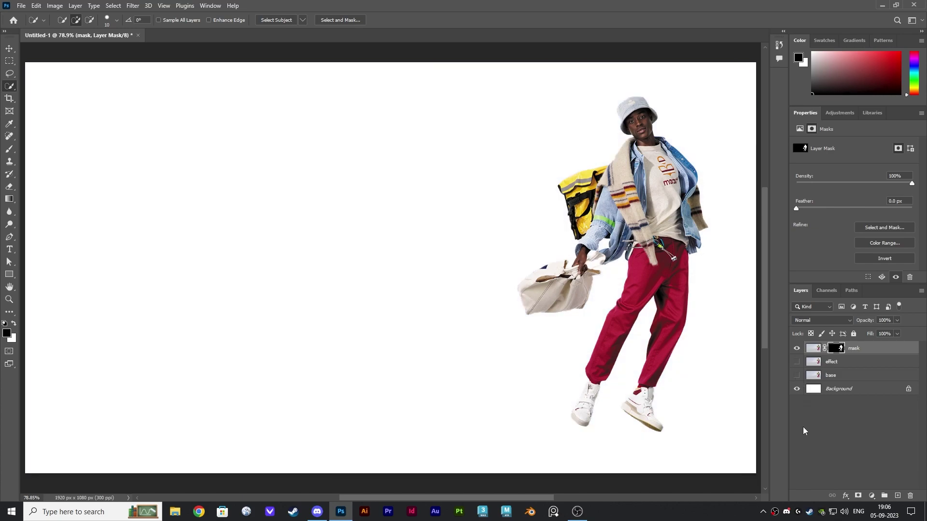
pyautogui.click(797, 375)
pyautogui.click(797, 362)
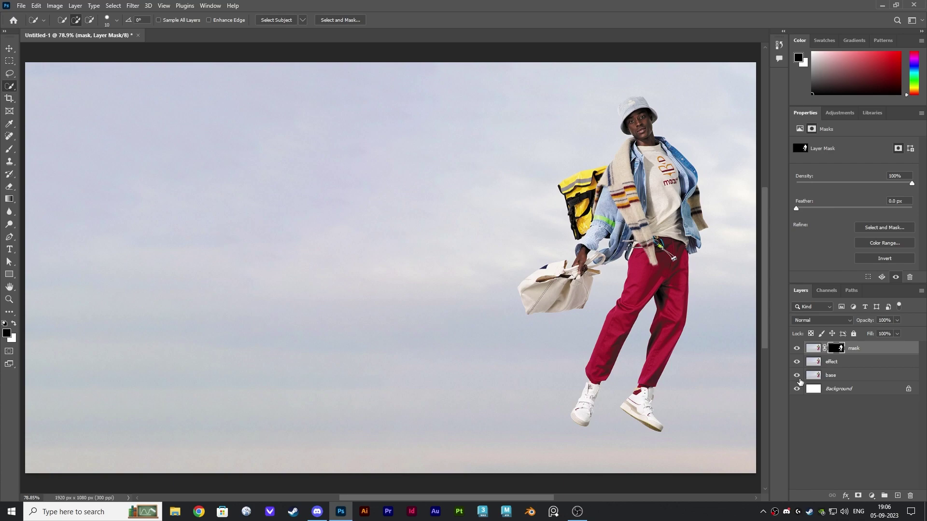
# On the effect layer, stretch a 1 px wide, 116 px tall column of the left shoe to the canvas's left edge and deselect
pyautogui.click(849, 366)
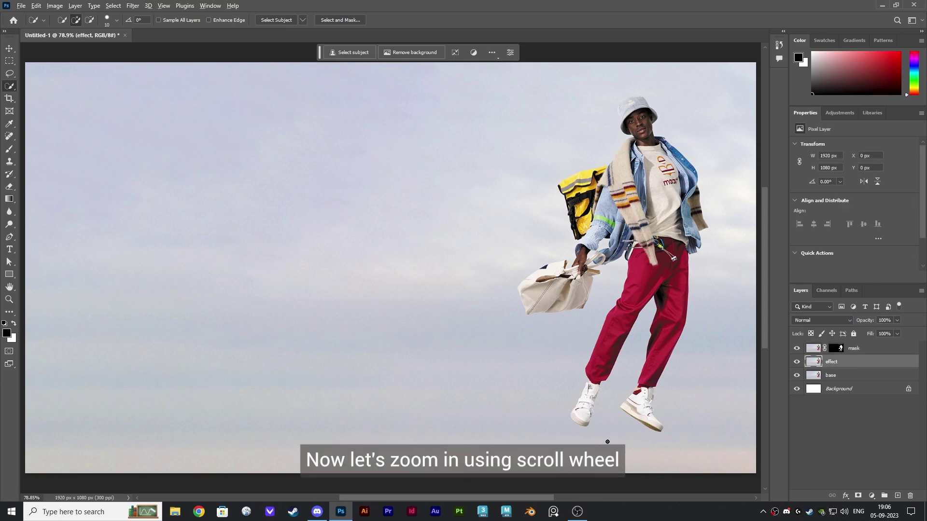
pyautogui.scroll(10, 607, 442)
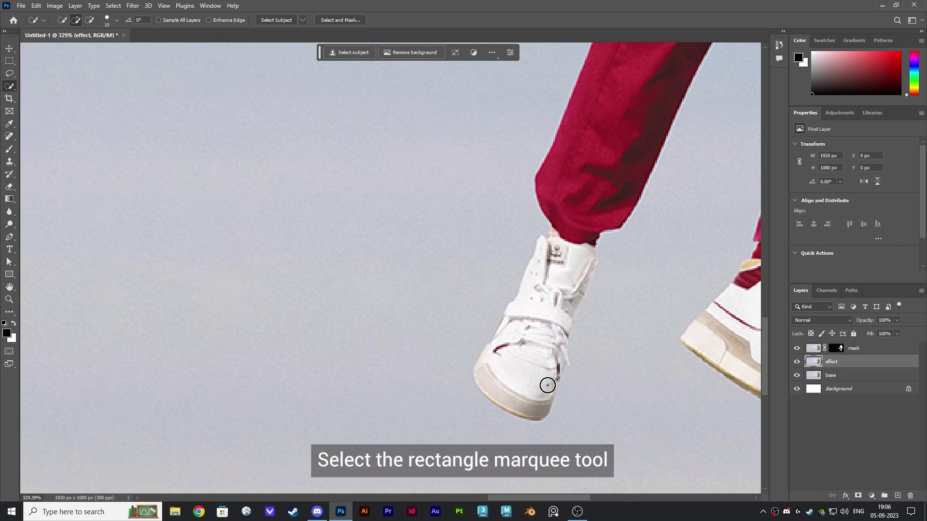
pyautogui.click(9, 63)
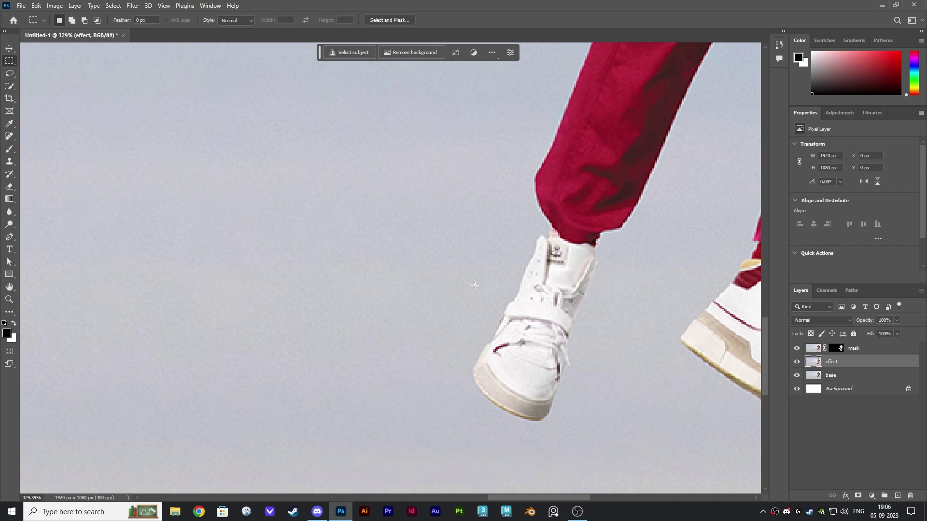
pyautogui.moveTo(542, 237); pyautogui.dragTo(541, 420)
pyautogui.hotkey('ctrl', 't')
pyautogui.scroll(-5, 565, 410)
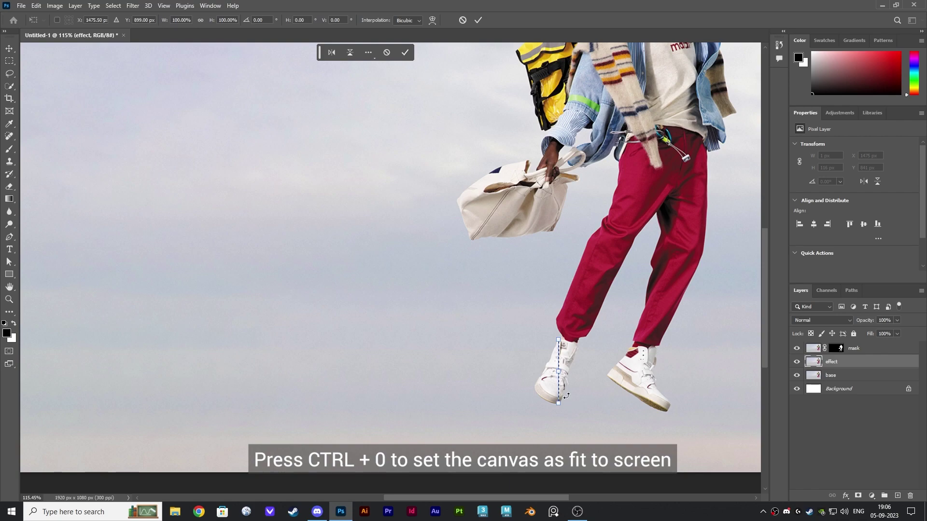
pyautogui.hotkey('ctrl', '0')
pyautogui.moveTo(584, 403); pyautogui.dragTo(30, 419)
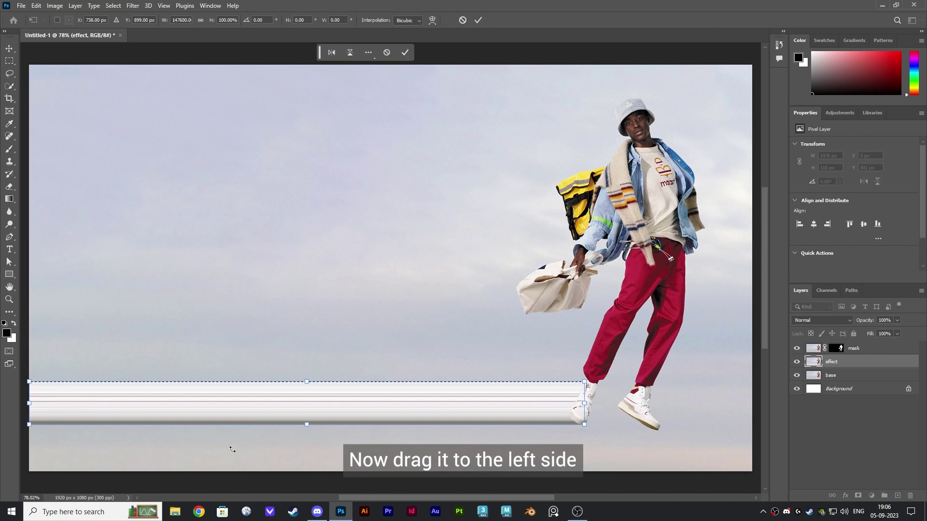
pyautogui.press('Return')
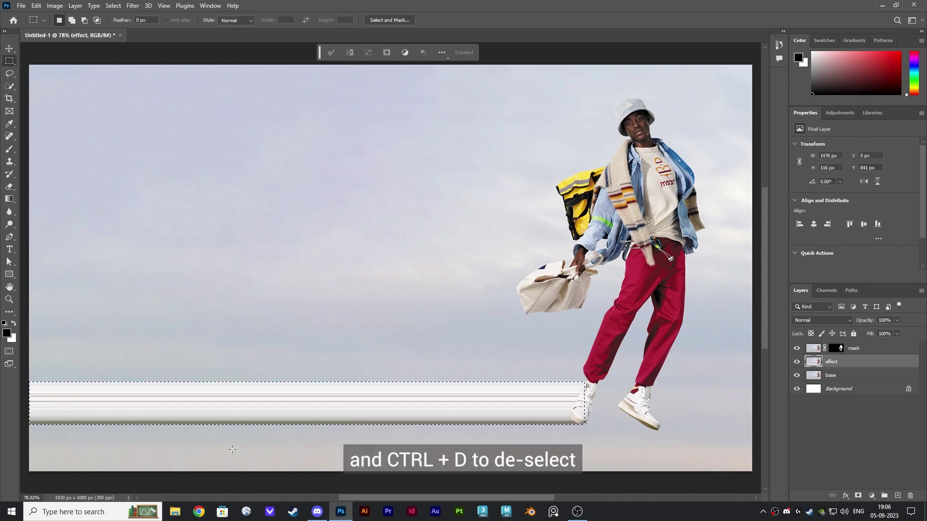
pyautogui.hotkey('ctrl', 'd')
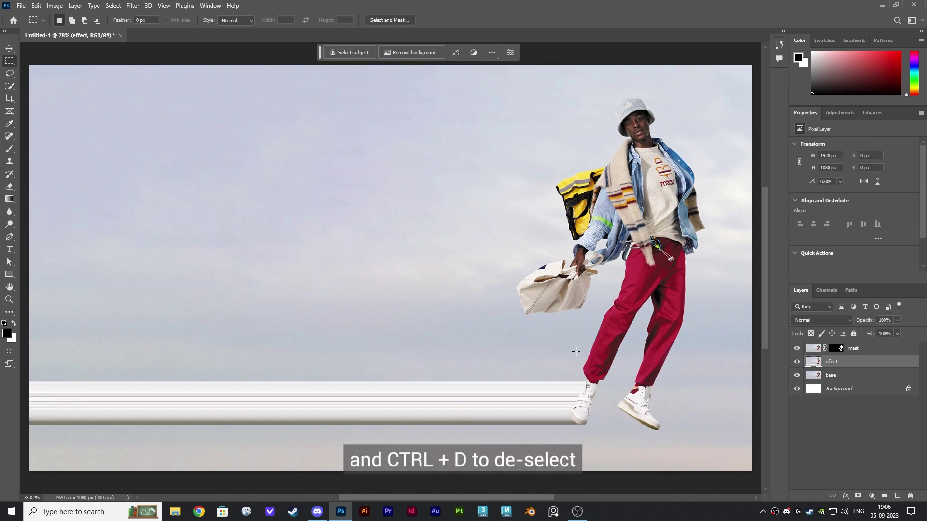
# Stretch a 1 px wide column through the left trouser leg to the canvas's left edge and deselect
pyautogui.scroll(5, 592, 347)
pyautogui.moveTo(579, 397); pyautogui.dragTo(581, 195)
pyautogui.hotkey('ctrl', 't')
pyautogui.hotkey('ctrl', '0')
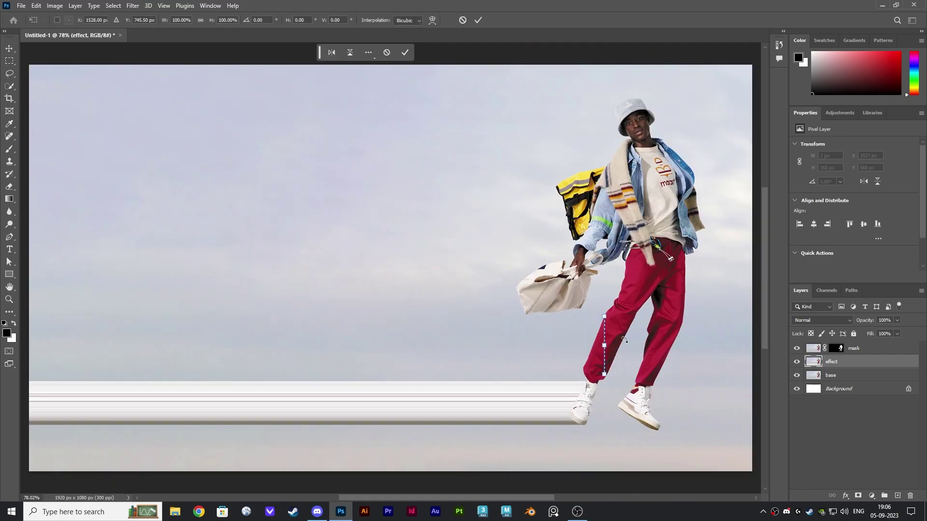
pyautogui.moveTo(604, 345); pyautogui.dragTo(29, 350)
pyautogui.press('Return')
pyautogui.hotkey('ctrl', 'd')
# Stretch a 125 px tall, 1 px wide column of the handbag to the canvas's left edge, making it 1366 px wide
pyautogui.scroll(4, 544, 267)
pyautogui.moveTo(521, 246); pyautogui.dragTo(521, 386)
pyautogui.hotkey('ctrl', 't')
pyautogui.scroll(-5, 545, 290)
pyautogui.moveTo(544, 289); pyautogui.dragTo(29, 295)
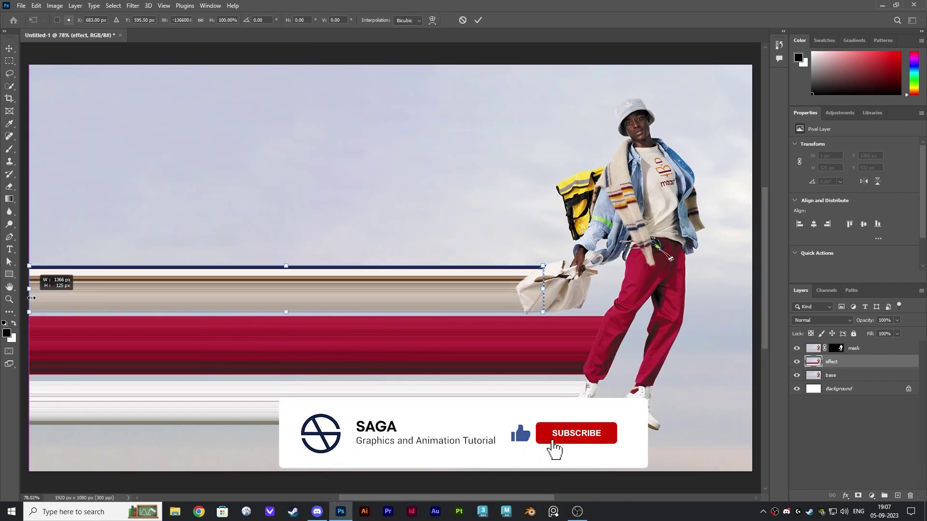
pyautogui.press('Return')
# Stretch a thin vertical column of the yellow backpack to the canvas's left edge
pyautogui.scroll(5, 593, 172)
pyautogui.moveTo(542, 175); pyautogui.dragTo(541, 399)
pyautogui.hotkey('ctrl', 't')
pyautogui.scroll(-5, 592, 170)
pyautogui.moveTo(579, 206); pyautogui.dragTo(26, 209)
pyautogui.press('Return')
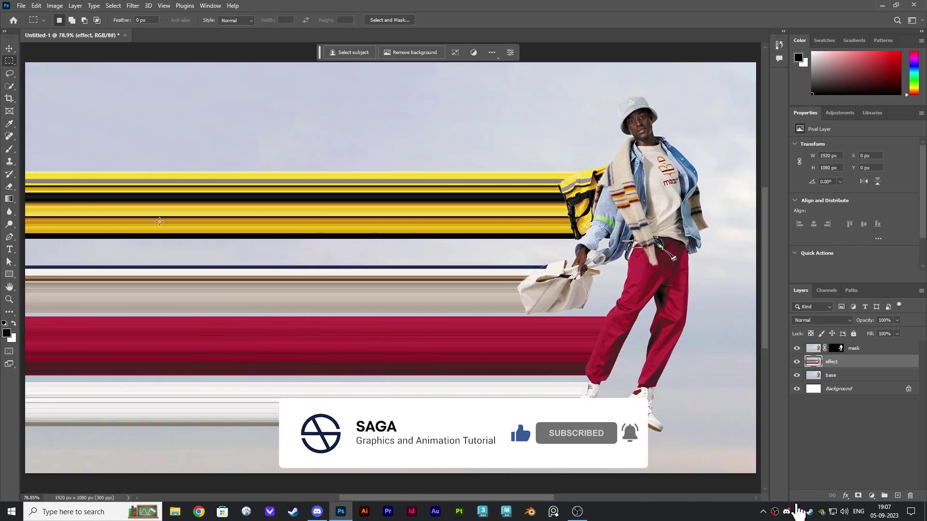
# Stretch a thin vertical column through the bucket hat and face to the canvas's left edge and deselect
pyautogui.scroll(5, 642, 101)
pyautogui.moveTo(592, 333); pyautogui.dragTo(592, 77)
pyautogui.hotkey('ctrl', 't')
pyautogui.scroll(-5, 627, 120)
pyautogui.moveTo(628, 118); pyautogui.dragTo(30, 130)
pyautogui.press('Return')
pyautogui.hotkey('ctrl', 'd')
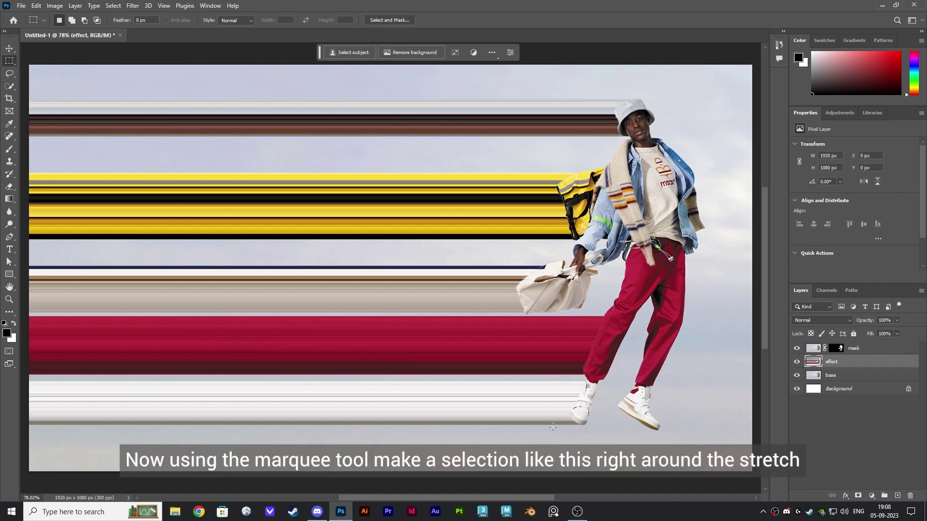
# Copy the trouser and shoe stripes, about 1405 by 291 px, onto a new layer, leaving a gap before the legs
pyautogui.scroll(6, 553, 426)
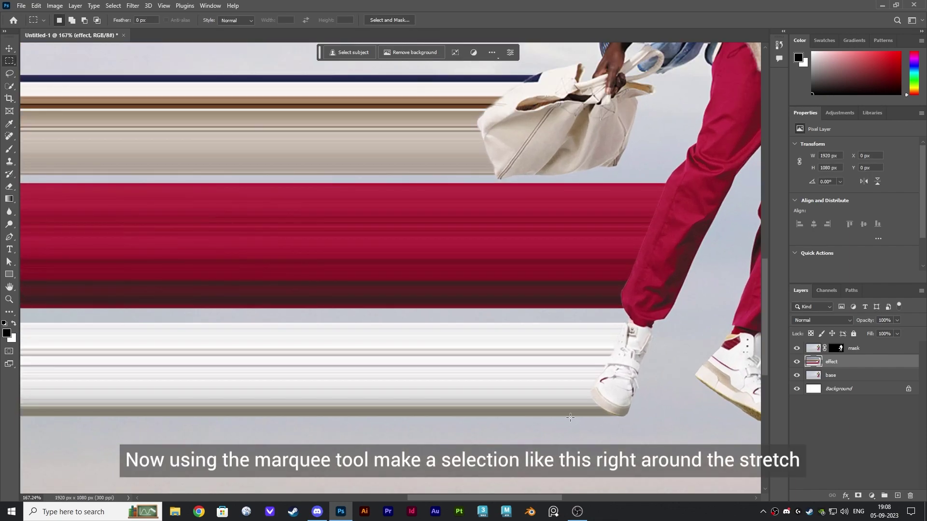
pyautogui.moveTo(564, 413); pyautogui.dragTo(530, 184)
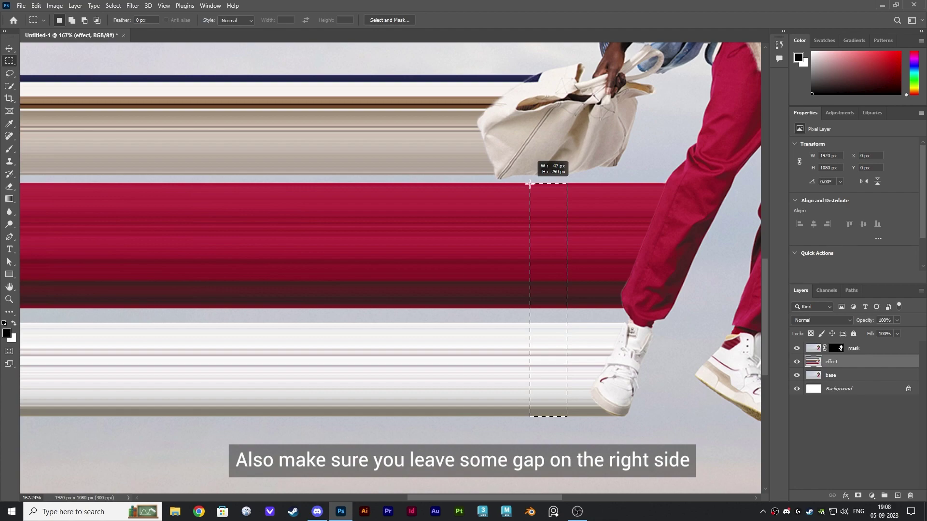
pyautogui.moveTo(529, 183); pyautogui.dragTo(194, 183)
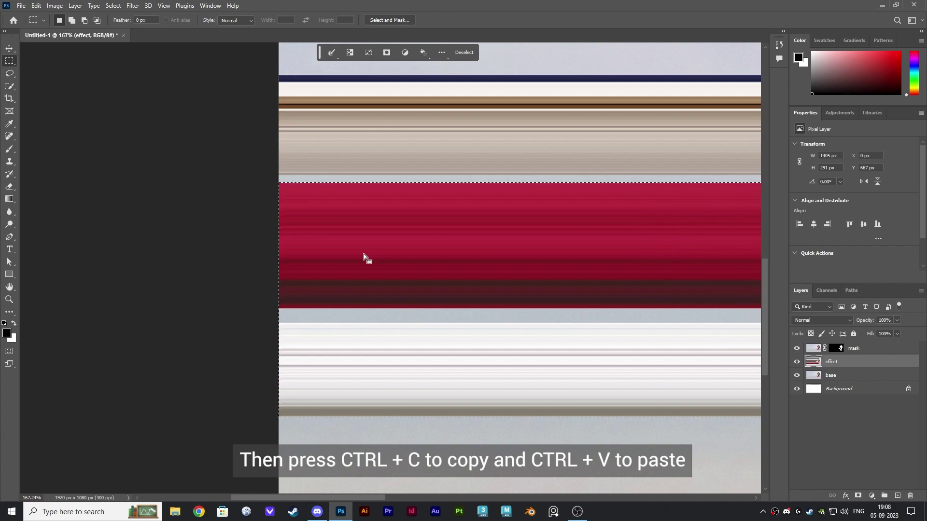
pyautogui.hotkey('ctrl', 'c')
pyautogui.hotkey('ctrl', 'v')
# Copy the handbag stripes from the effect layer, about 1280 by 125 px, onto their own layer
pyautogui.click(811, 374)
pyautogui.scroll(-4, 485, 310)
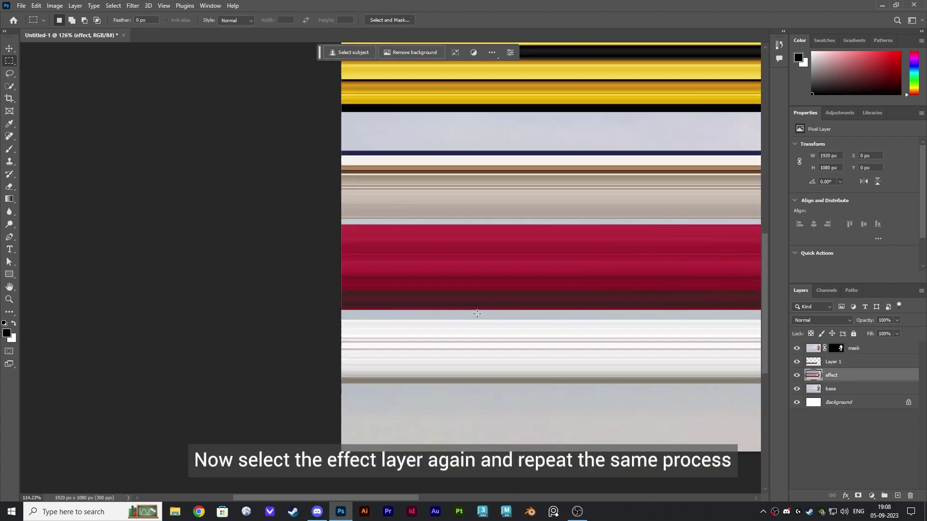
pyautogui.scroll(5, 485, 314)
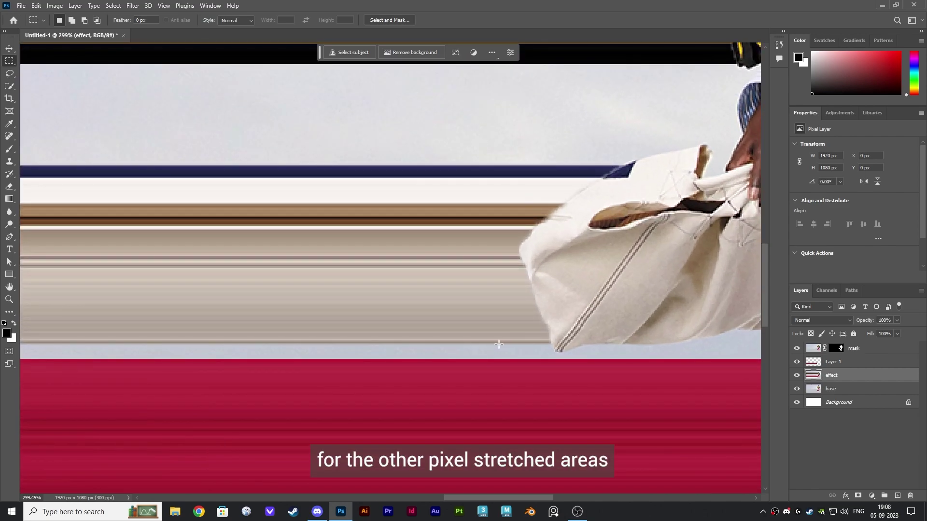
pyautogui.moveTo(498, 344); pyautogui.dragTo(19, 223)
pyautogui.hotkey('ctrl', 'j')
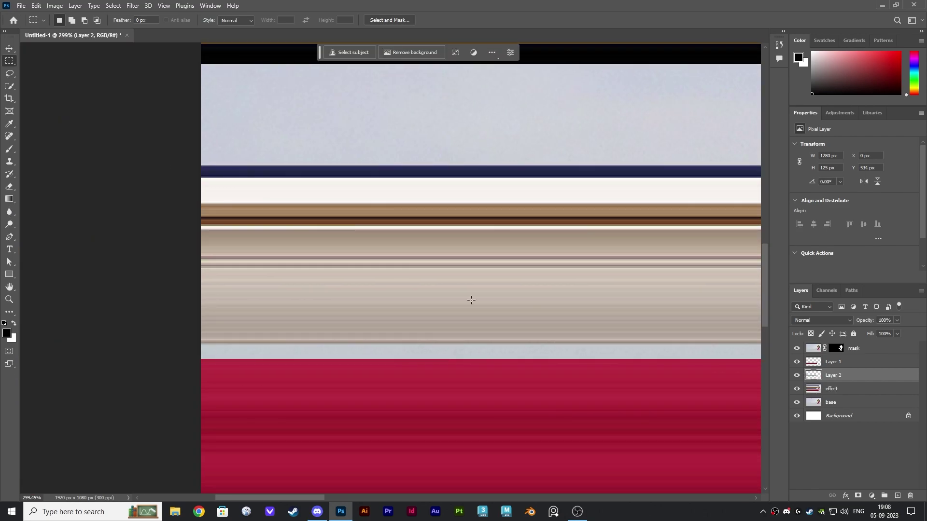
# Copy the yellow backpack stripes from the effect layer onto their own layer
pyautogui.hotkey('alt', '[')
pyautogui.scroll(-13, 559, 330)
pyautogui.scroll(12, 555, 201)
pyautogui.moveTo(549, 367); pyautogui.dragTo(278, 136)
pyautogui.hotkey('ctrl', 'j')
# Copy the hat and face stripes from the effect layer, about 1540 by 101 px, onto their own layer
pyautogui.hotkey('alt', '[')
pyautogui.scroll(-13, 698, 363)
pyautogui.scroll(14, 618, 106)
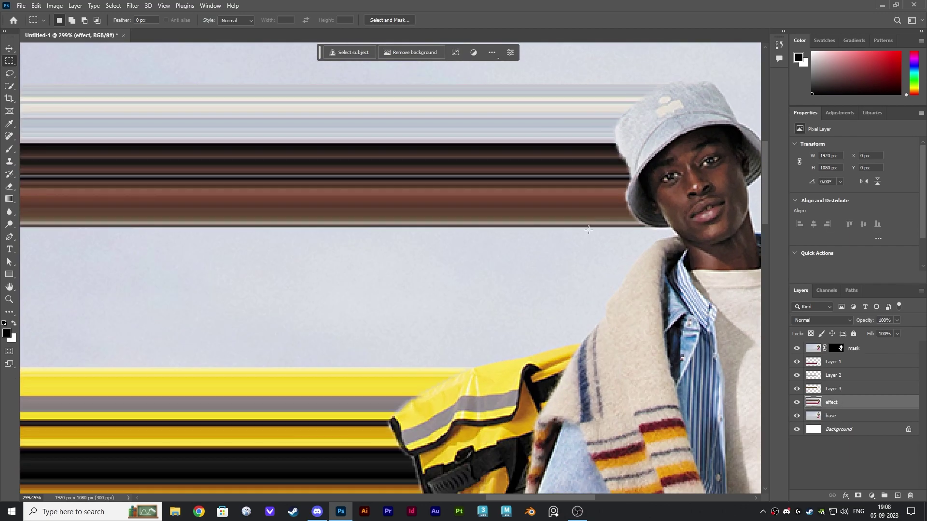
pyautogui.moveTo(589, 229); pyautogui.dragTo(145, 87)
pyautogui.hotkey('ctrl', 'j')
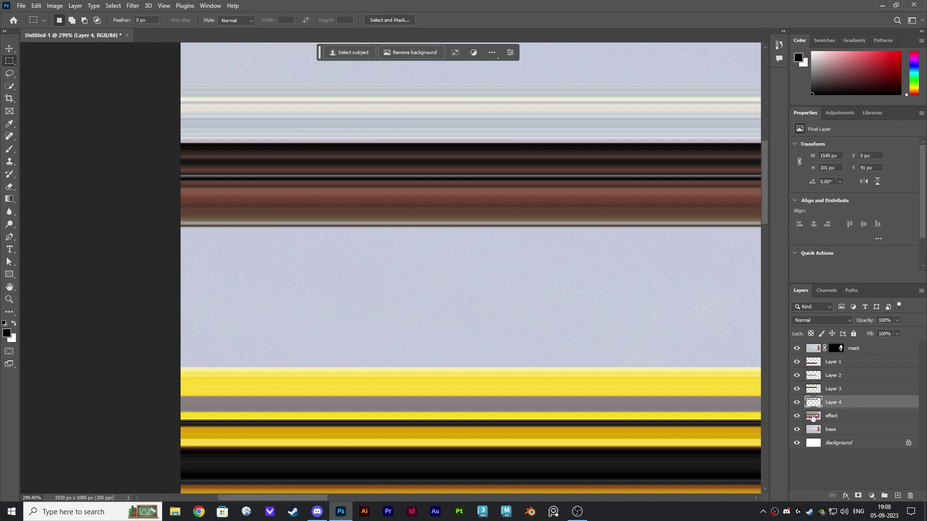
# Warp Layer 1 by swapping the upper and lower corners at the stripes' left end and spreading them apart
pyautogui.click(813, 419)
pyautogui.scroll(-5, 661, 360)
pyautogui.press('v')
pyautogui.keyDown('ctrl'); pyautogui.click(426, 395); pyautogui.keyUp('ctrl')
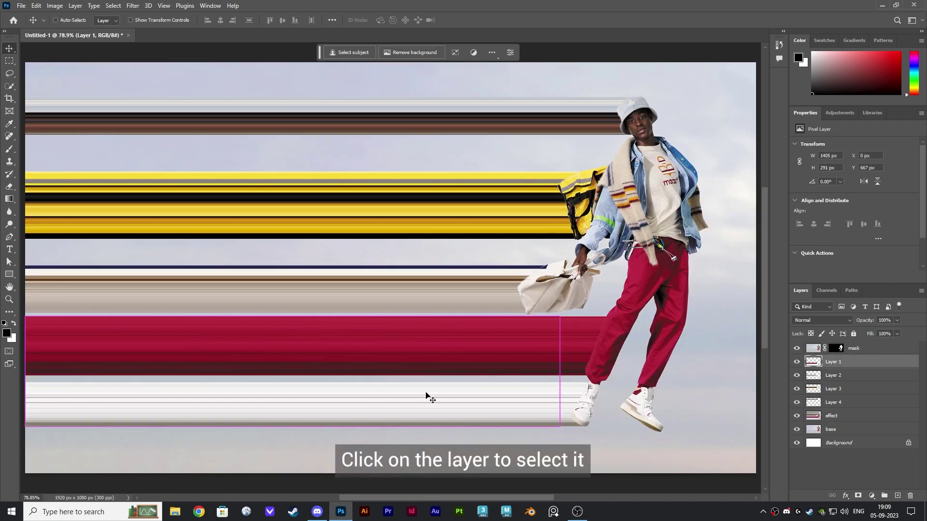
pyautogui.hotkey('ctrl', 't')
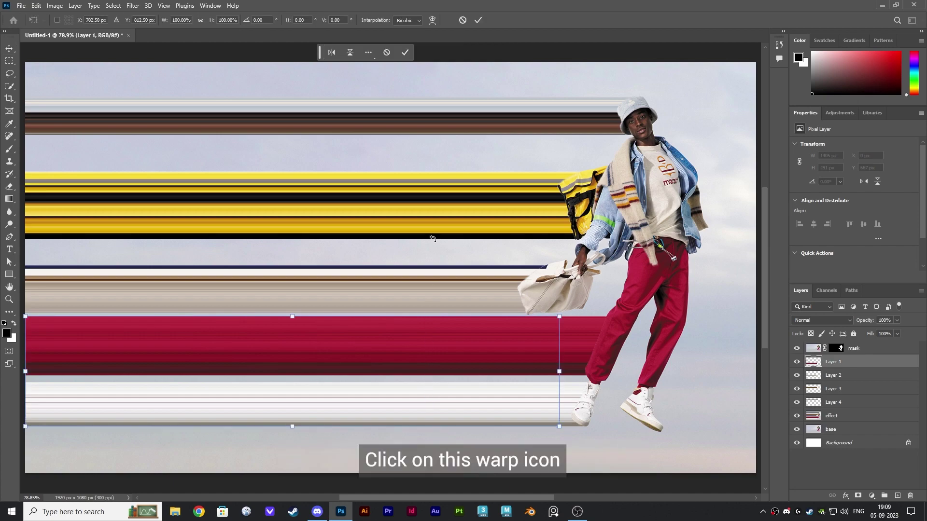
pyautogui.click(429, 20)
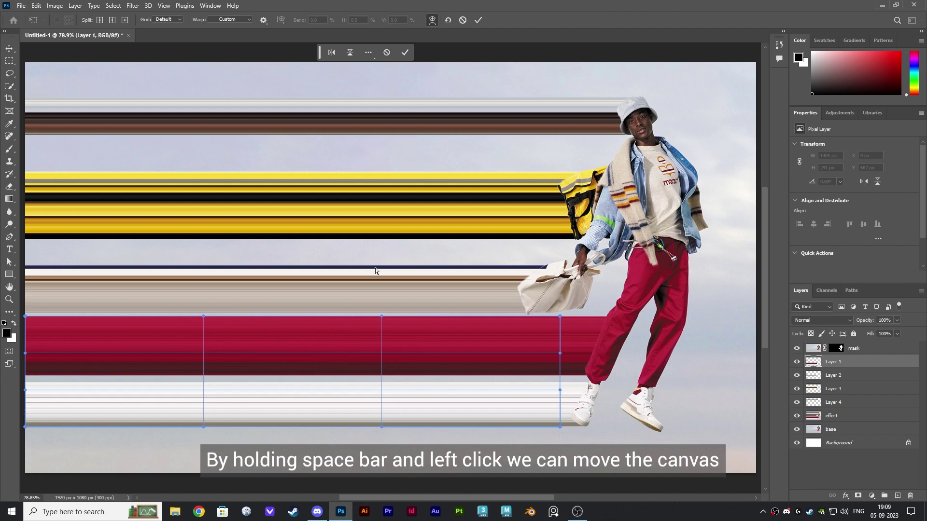
pyautogui.moveTo(275, 383); pyautogui.dragTo(383, 289)
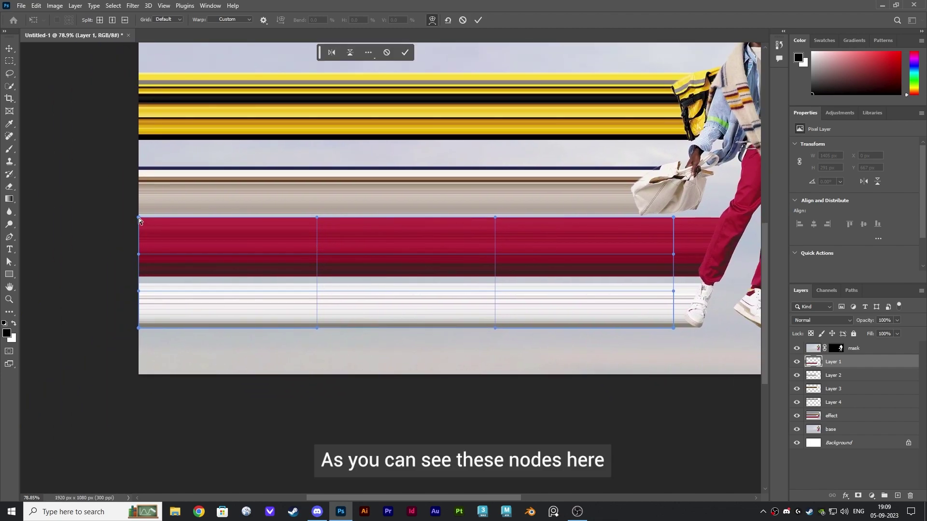
pyautogui.moveTo(138, 218); pyautogui.dragTo(137, 400)
pyautogui.moveTo(142, 330); pyautogui.dragTo(134, 160)
pyautogui.moveTo(138, 254); pyautogui.dragTo(133, 256)
pyautogui.moveTo(137, 400); pyautogui.dragTo(134, 401)
# Pull Layer 1's upper and lower curve handles across each other, swap its left-edge handles, and apply the twisted warp
pyautogui.moveTo(317, 217); pyautogui.dragTo(367, 291)
pyautogui.moveTo(317, 329); pyautogui.dragTo(375, 265)
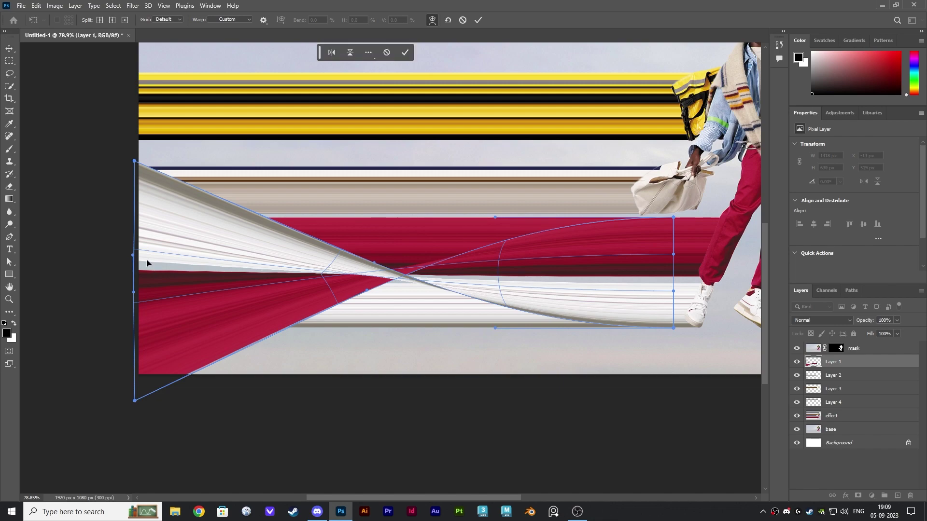
pyautogui.moveTo(133, 255); pyautogui.dragTo(134, 279)
pyautogui.moveTo(134, 293); pyautogui.dragTo(133, 254)
pyautogui.moveTo(530, 288); pyautogui.dragTo(486, 358)
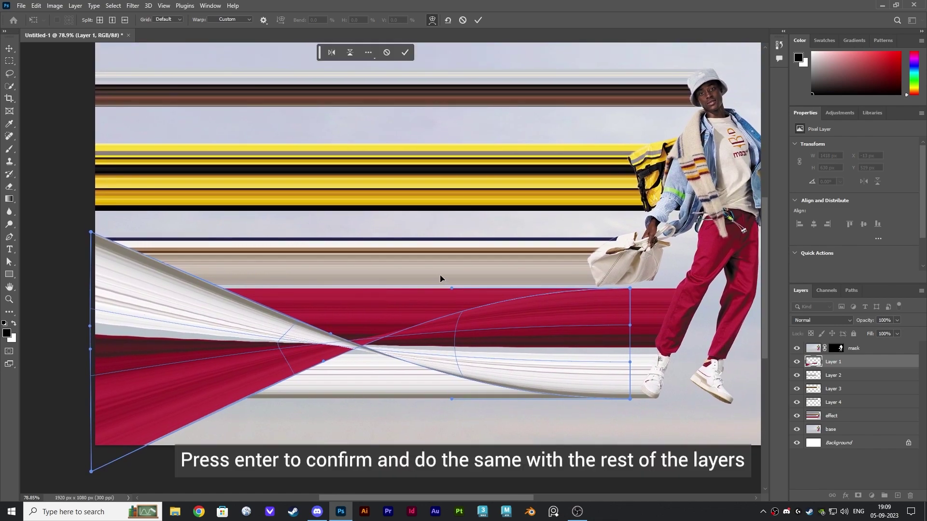
pyautogui.press('Return')
# Warp the handbag stripes on Layer 2 so their left end curves down behind the trouser and shoe stripes
pyautogui.hotkey('alt', '[')
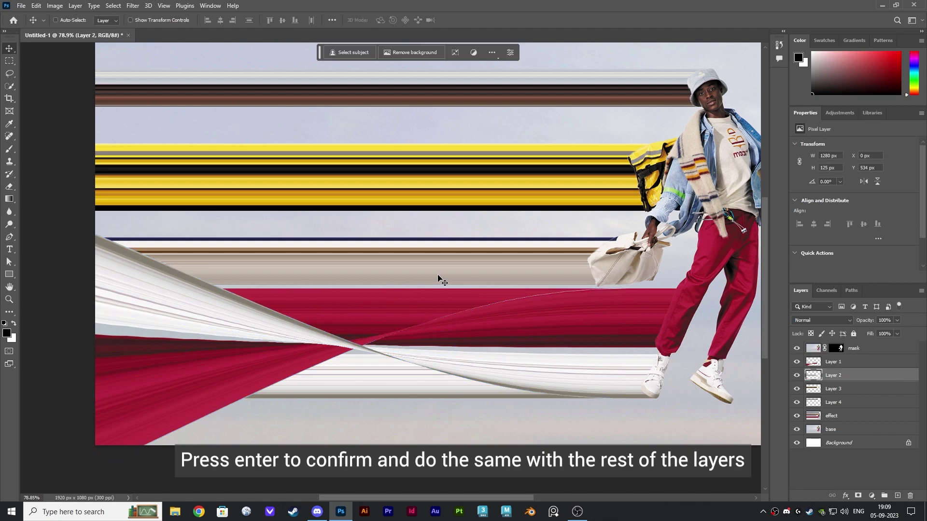
pyautogui.hotkey('ctrl', 't')
pyautogui.click(432, 20)
pyautogui.moveTo(96, 285); pyautogui.dragTo(240, 332)
pyautogui.moveTo(95, 254); pyautogui.dragTo(221, 318)
pyautogui.moveTo(96, 238); pyautogui.dragTo(150, 276)
pyautogui.press('Return')
# Warp the backpack stripes on Layer 3 by swapping their left corners and fanning them out past the canvas edge
pyautogui.click(422, 186)
pyautogui.hotkey('ctrl', 't')
pyautogui.click(432, 24)
pyautogui.moveTo(95, 144); pyautogui.dragTo(119, 254)
pyautogui.moveTo(95, 211); pyautogui.dragTo(89, 48)
pyautogui.scroll(2, 85, 84)
pyautogui.moveTo(118, 292); pyautogui.dragTo(85, 343)
# Shape the backpack stripes' twist with the upper, lower and left-edge curve handles and apply the warp
pyautogui.moveTo(271, 250); pyautogui.dragTo(189, 254)
pyautogui.moveTo(270, 182); pyautogui.dragTo(281, 216)
pyautogui.moveTo(95, 227)
pyautogui.mouseDown()
pyautogui.moveTo(90, 209)
pyautogui.moveTo(121, 216)
pyautogui.moveTo(88, 213)
pyautogui.moveTo(84, 188)
pyautogui.moveTo(87, 214)
pyautogui.mouseUp()
pyautogui.moveTo(280, 222); pyautogui.dragTo(202, 193)
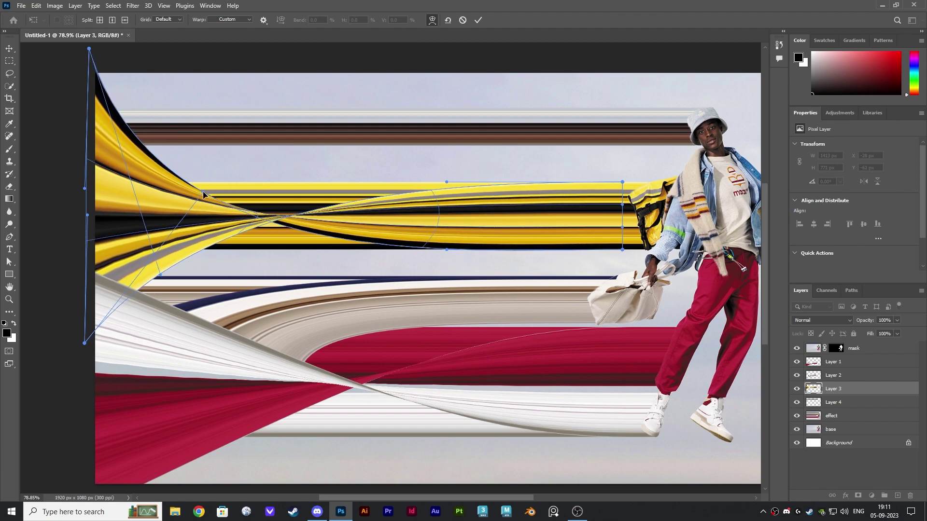
pyautogui.press('Return')
# Warp the hat and face stripes on Layer 4 so their left end turns up to the canvas's upper edge
pyautogui.click(385, 143)
pyautogui.hotkey('ctrl', 't')
pyautogui.hotkey('ctrl', 'shift', 'w')
pyautogui.moveTo(95, 107); pyautogui.dragTo(348, 73)
pyautogui.moveTo(96, 120); pyautogui.dragTo(195, 76)
pyautogui.moveTo(96, 146); pyautogui.dragTo(108, 72)
# Deepen the curve of the hat and face stripes, extend their end beyond the canvas's upper edge, and apply the warp
pyautogui.moveTo(290, 146); pyautogui.dragTo(225, 252)
pyautogui.moveTo(195, 76); pyautogui.dragTo(183, 64)
pyautogui.moveTo(256, 74); pyautogui.dragTo(258, 65)
pyautogui.moveTo(348, 72); pyautogui.dragTo(349, 68)
pyautogui.moveTo(108, 73); pyautogui.dragTo(104, 65)
pyautogui.moveTo(225, 251)
pyautogui.mouseDown()
pyautogui.moveTo(220, 259)
pyautogui.moveTo(219, 248)
pyautogui.mouseUp()
pyautogui.moveTo(290, 107); pyautogui.dragTo(267, 135)
pyautogui.press('Return')
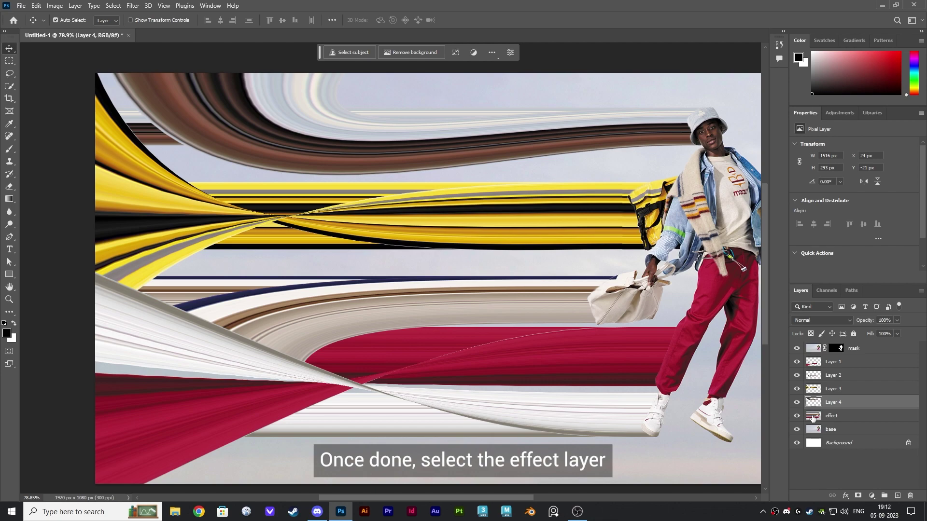
# Erase the leftover straight stripes around the warped bands on the effect layer with the Eraser at size 100
pyautogui.click(813, 417)
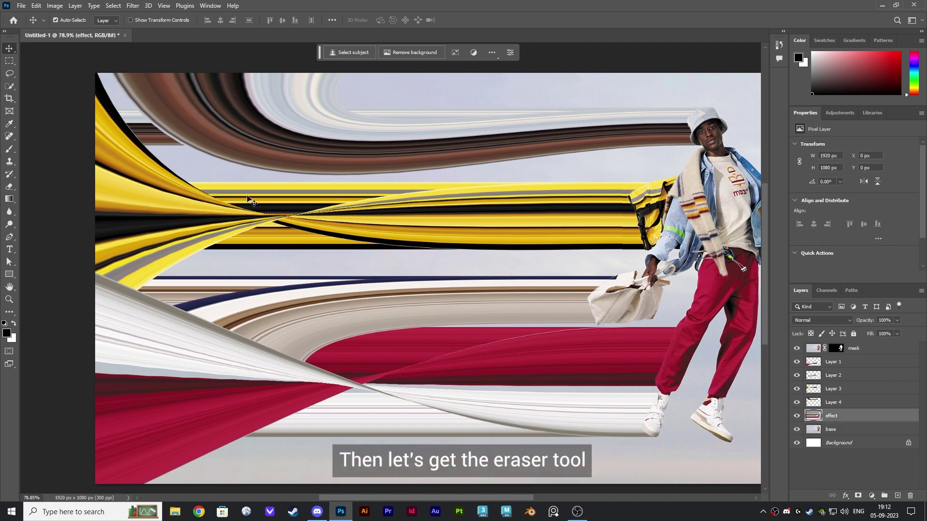
pyautogui.click(10, 186)
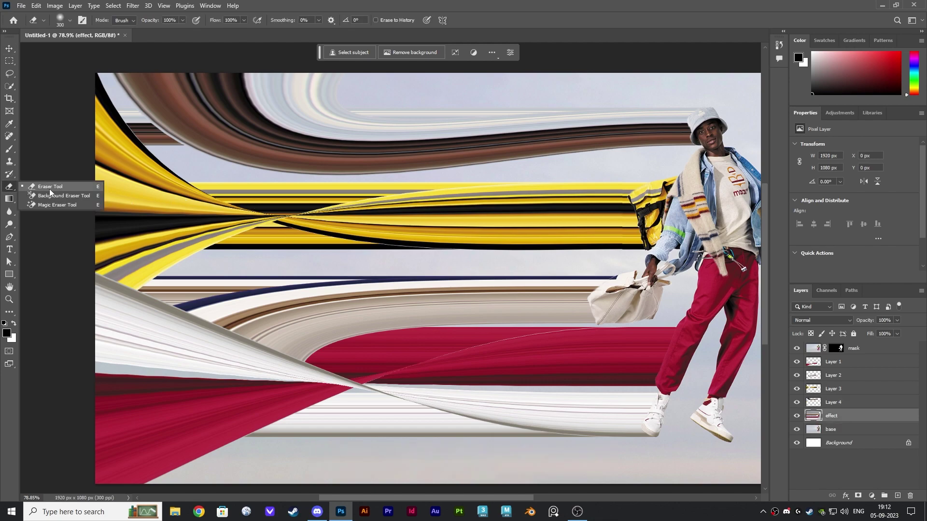
pyautogui.click(49, 185)
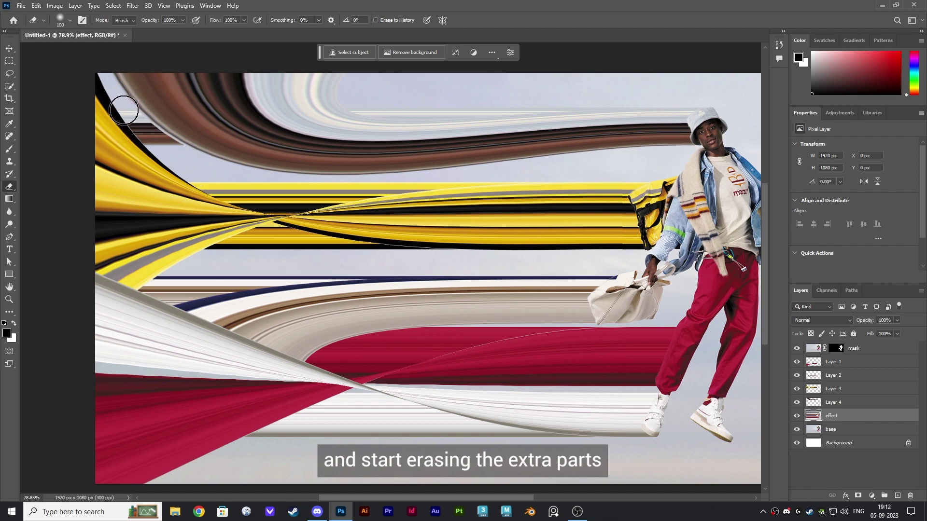
pyautogui.moveTo(130, 115); pyautogui.dragTo(143, 136)
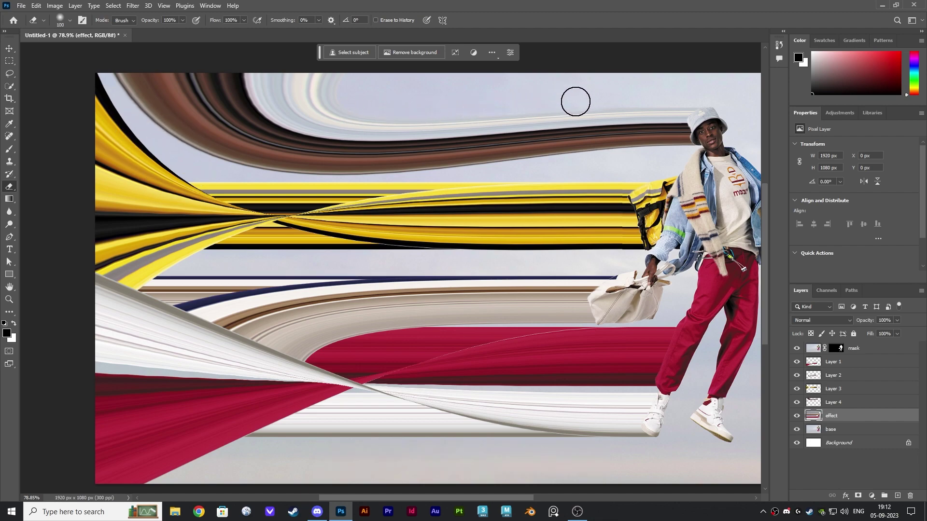
pyautogui.moveTo(196, 199); pyautogui.dragTo(410, 179)
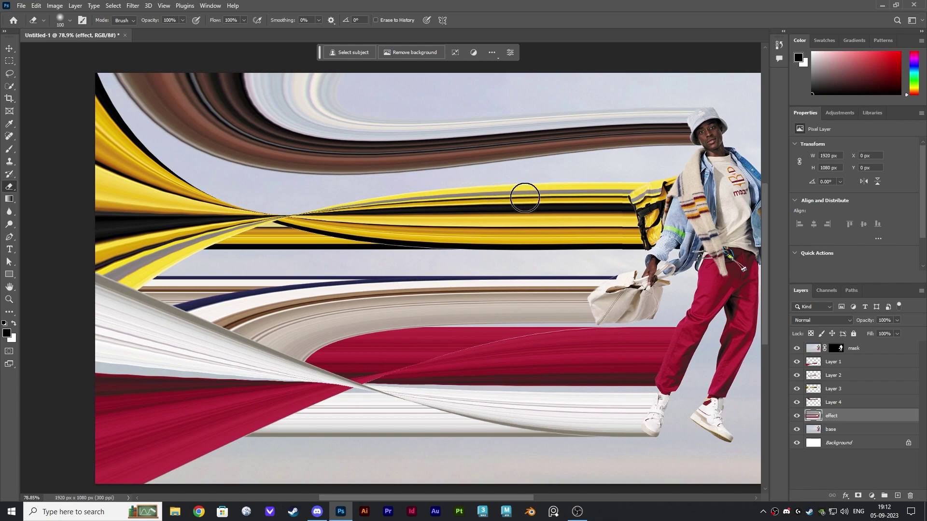
pyautogui.moveTo(217, 234); pyautogui.dragTo(439, 242)
pyautogui.moveTo(181, 283)
pyautogui.mouseDown()
pyautogui.moveTo(209, 290)
pyautogui.moveTo(473, 272)
pyautogui.mouseUp()
pyautogui.moveTo(294, 435)
pyautogui.mouseDown()
pyautogui.moveTo(261, 436)
pyautogui.moveTo(434, 429)
pyautogui.moveTo(314, 398)
pyautogui.moveTo(369, 352)
pyautogui.moveTo(424, 337)
pyautogui.moveTo(526, 347)
pyautogui.mouseUp()
# Erase the remaining red strip above the curved trouser band on the effect layer with the Eraser at size 35
pyautogui.scroll(11, 526, 347)
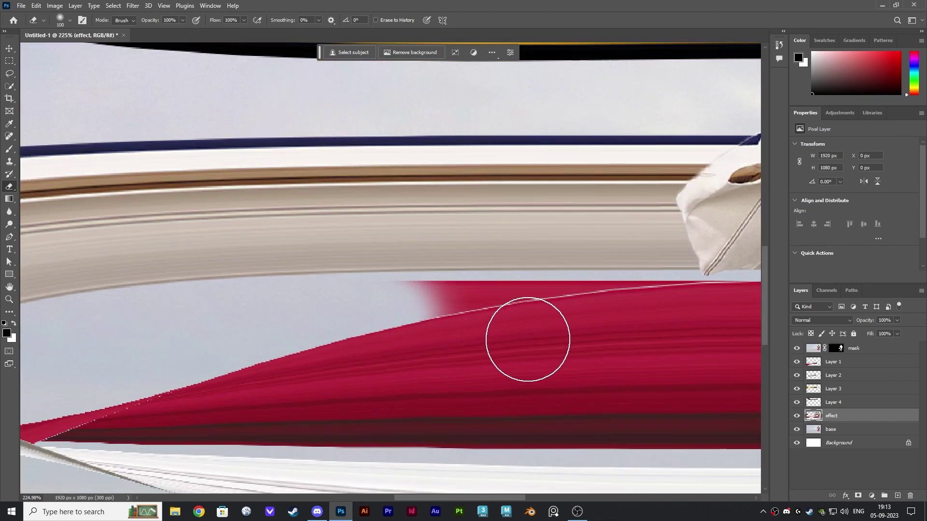
pyautogui.press('[')
pyautogui.press('[')
pyautogui.press('[')
pyautogui.press('[')
pyautogui.press('[')
pyautogui.press('[')
pyautogui.press('[')
pyautogui.press('[')
pyautogui.moveTo(364, 295); pyautogui.dragTo(689, 297)
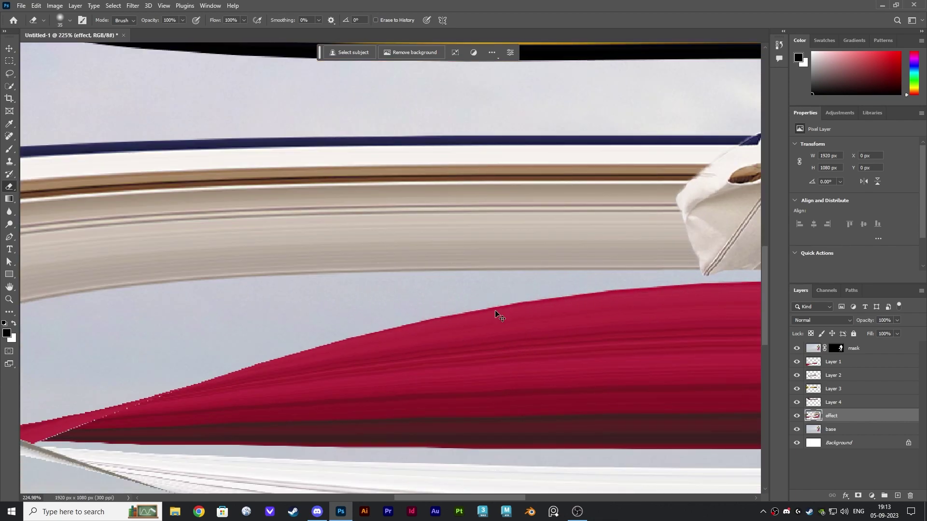
pyautogui.scroll(-5, 495, 314)
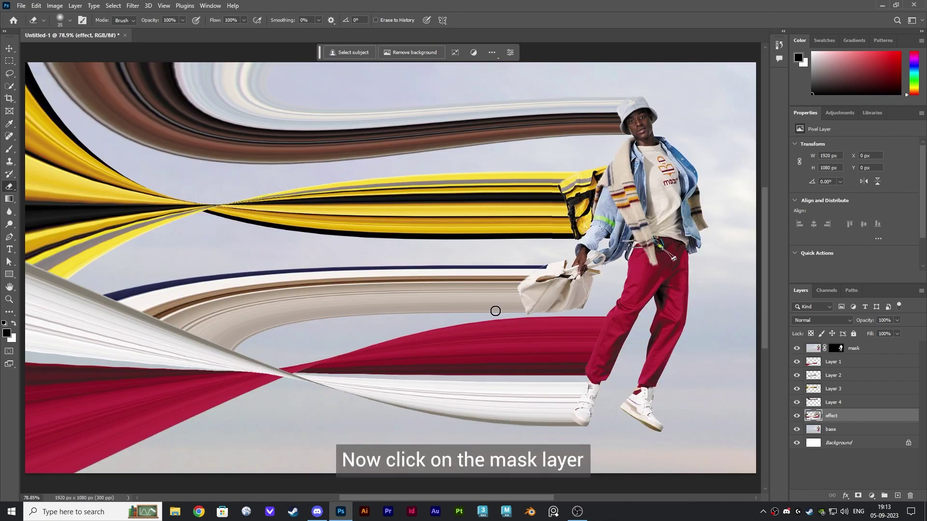
# Add an empty layer above the mask layer and outline the red and white bands beside their crossing with a closed three-point Pen path
pyautogui.click(876, 350)
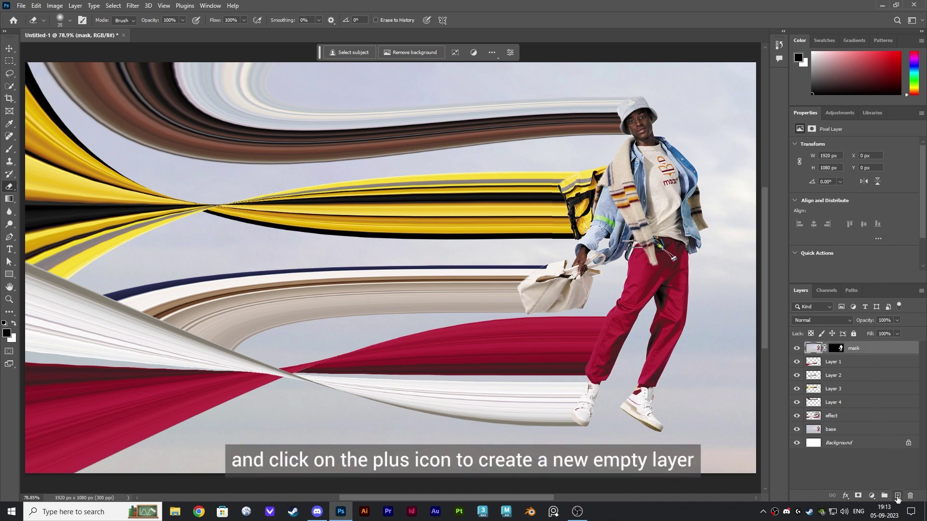
pyautogui.click(898, 496)
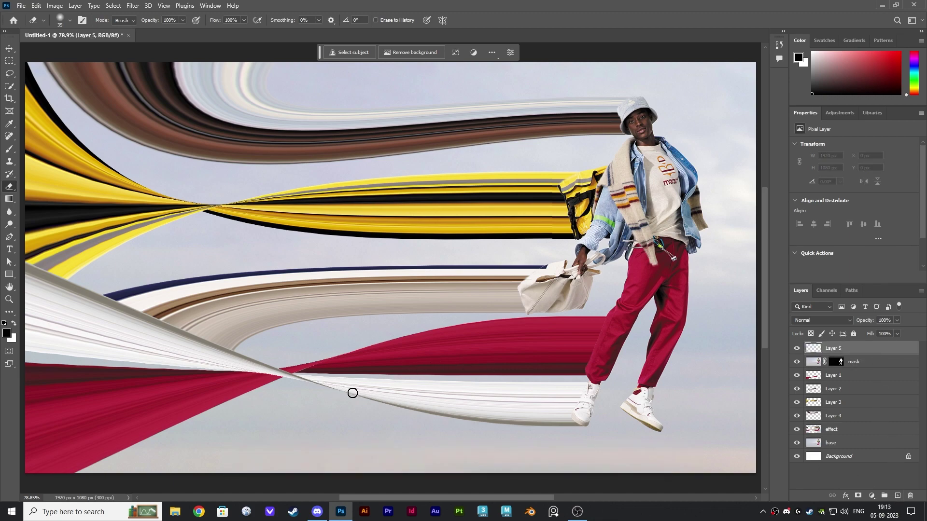
pyautogui.click(9, 236)
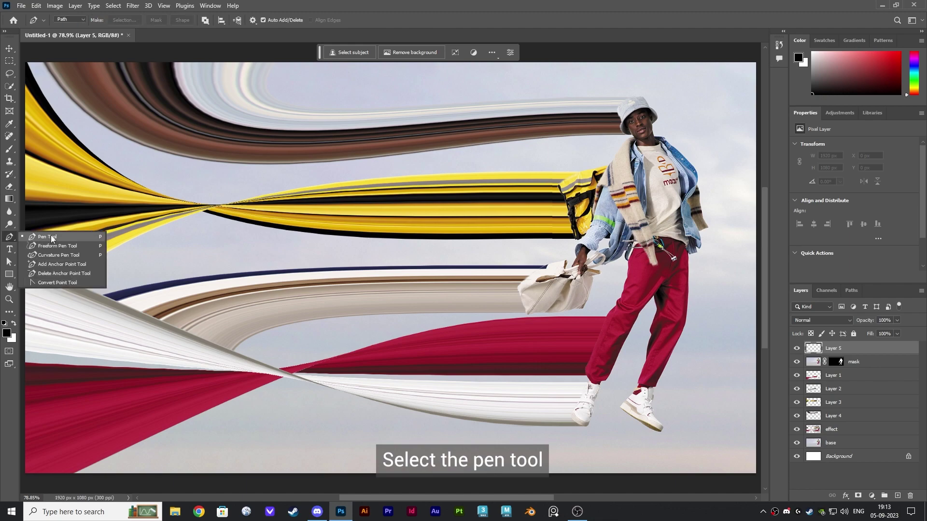
pyautogui.click(52, 238)
pyautogui.scroll(5, 303, 397)
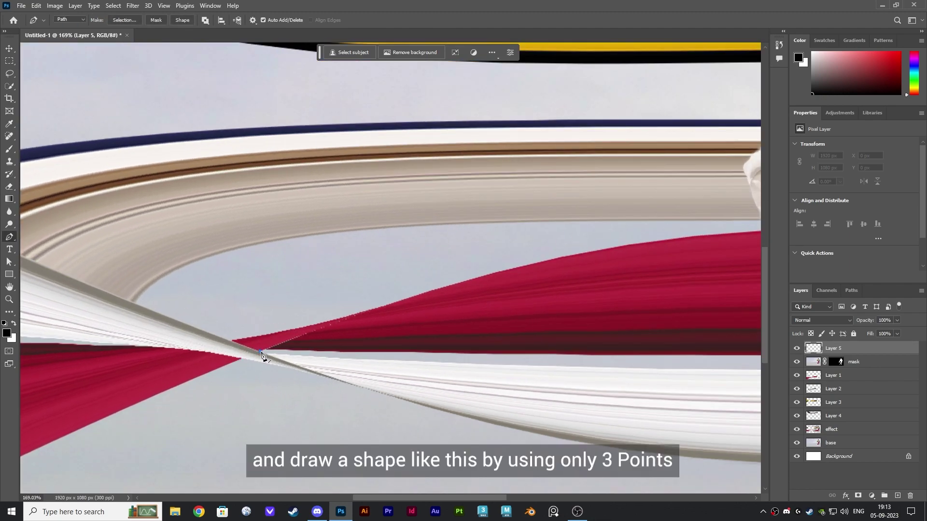
pyautogui.moveTo(627, 245); pyautogui.dragTo(553, 220)
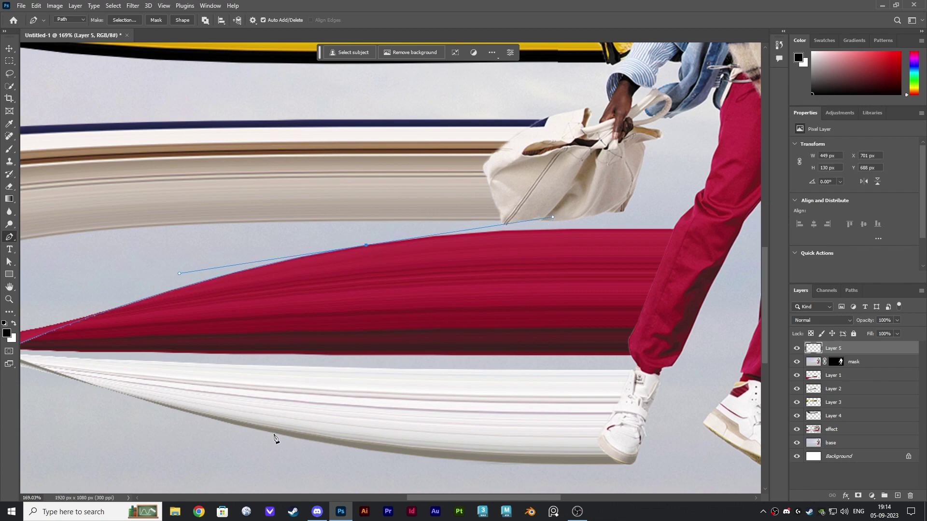
pyautogui.moveTo(201, 415); pyautogui.dragTo(116, 403)
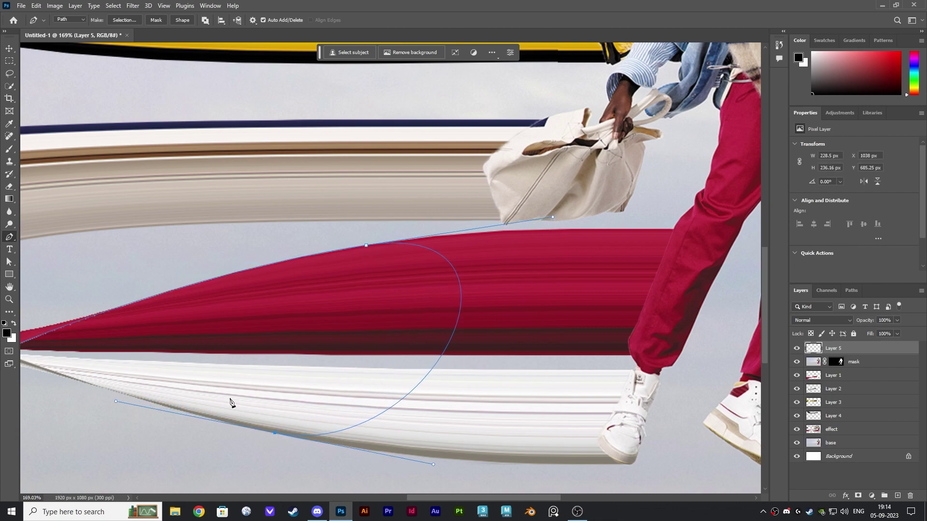
pyautogui.moveTo(228, 403); pyautogui.dragTo(486, 393)
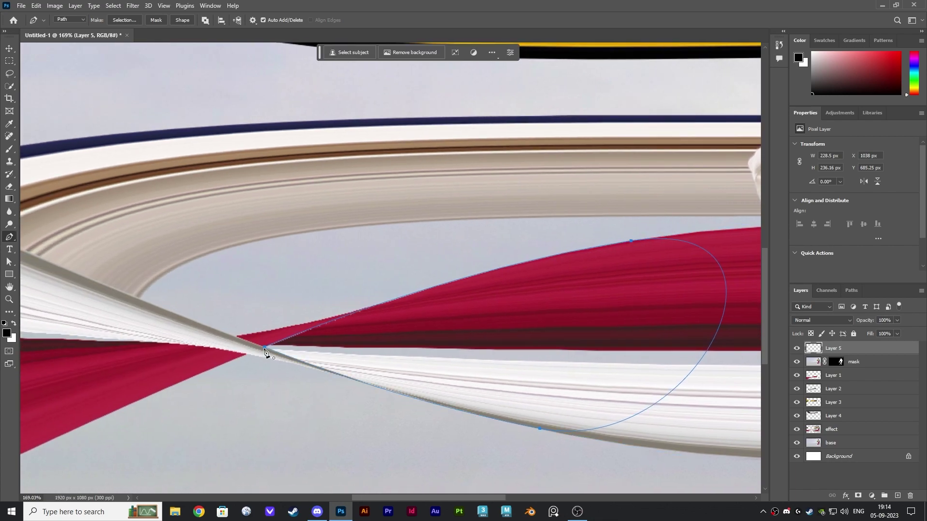
# Convert the path around the red and white bands into a new anti-aliased selection with a feather radius of 0 pixels
pyautogui.rightClick(353, 379)
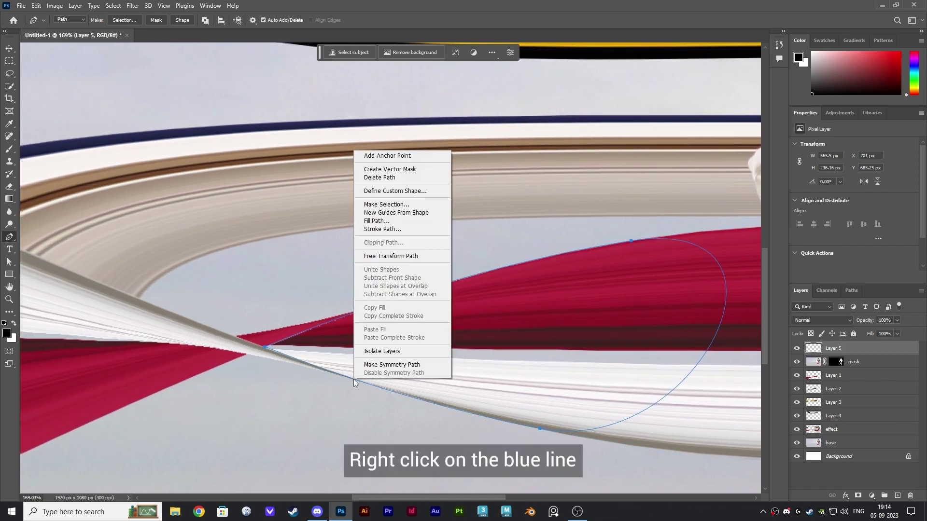
pyautogui.click(386, 205)
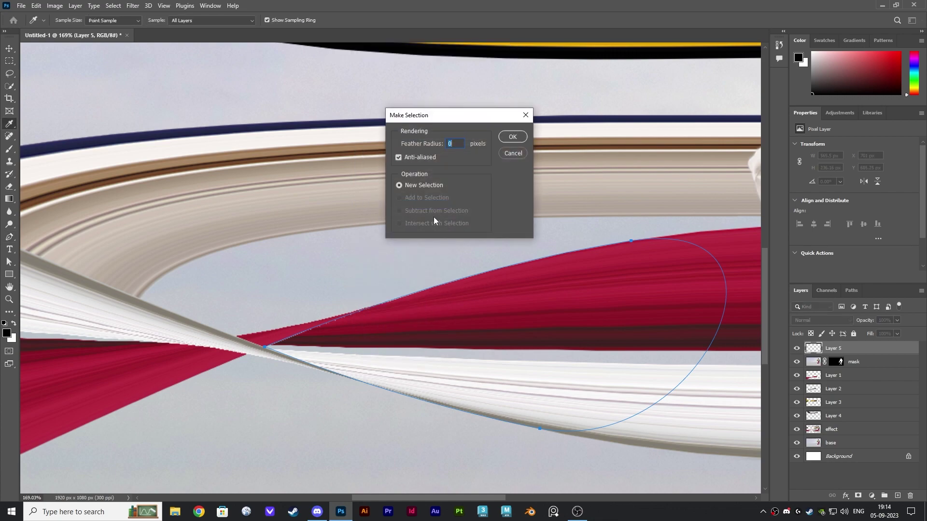
pyautogui.click(512, 137)
pyautogui.scroll(-4, 500, 345)
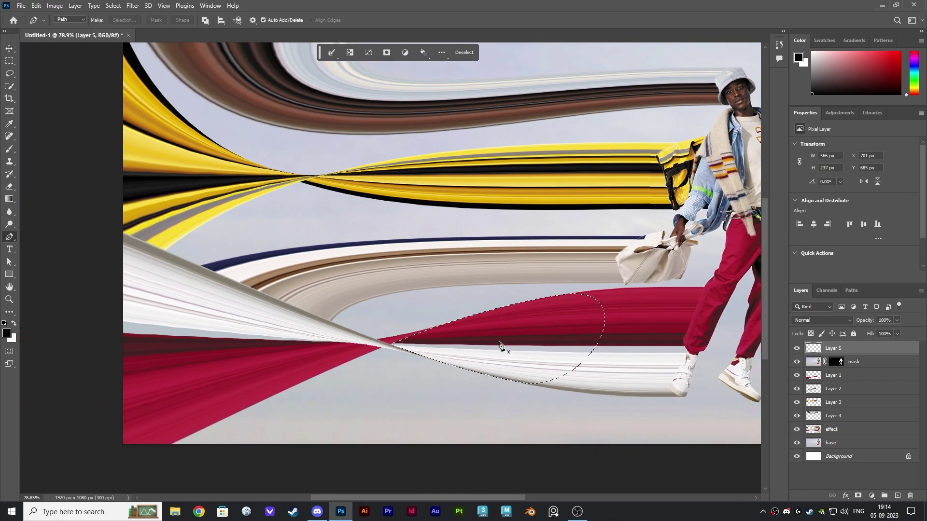
pyautogui.scroll(-1, 500, 345)
pyautogui.scroll(1, 536, 361)
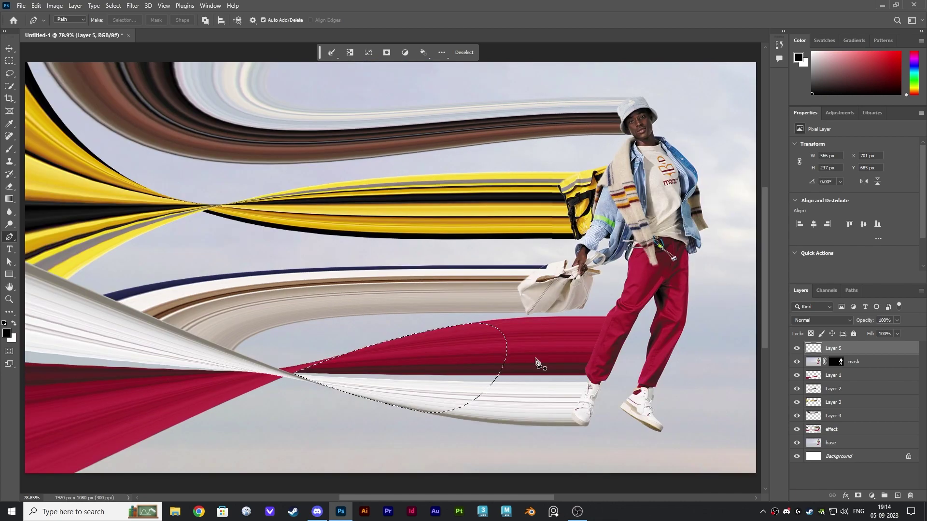
# Shade the selected red and white bands near their crossing with a size 300 Brush in sampled dark maroon, and clear the selection
pyautogui.rightClick(8, 154)
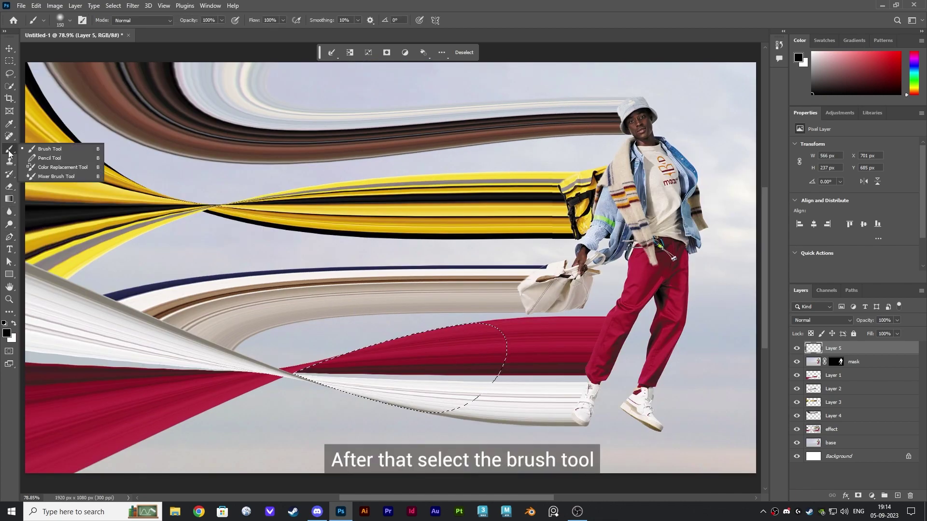
pyautogui.click(46, 149)
pyautogui.press(']')
pyautogui.press(']')
pyautogui.press(']')
pyautogui.press(']')
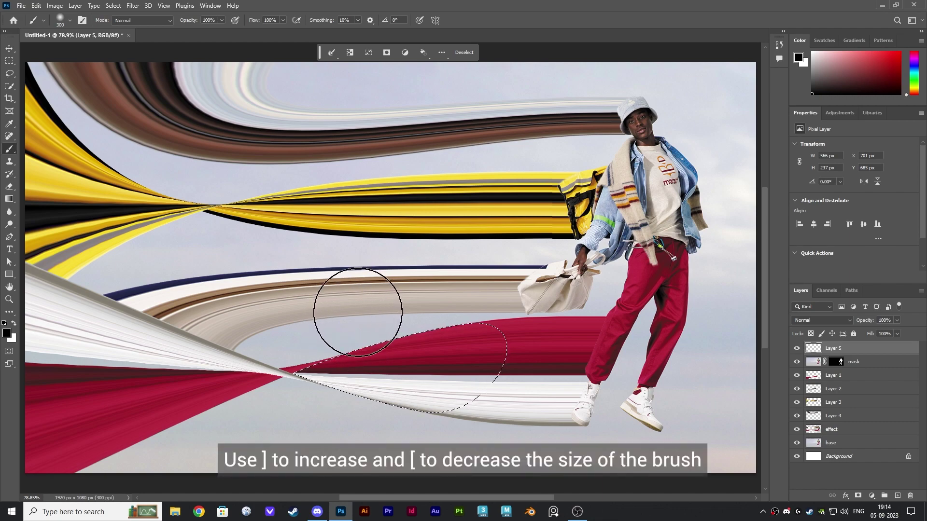
pyautogui.press('[')
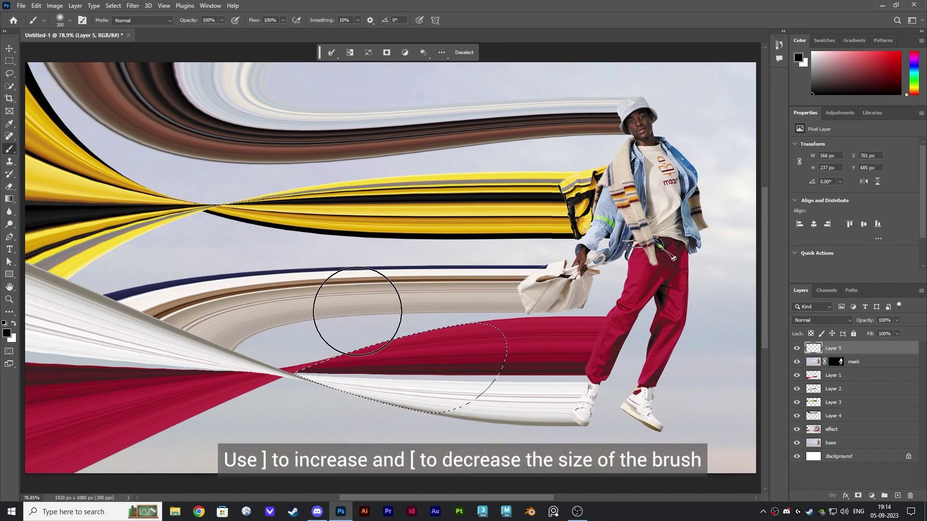
pyautogui.keyDown('alt'); pyautogui.click(588, 361); pyautogui.keyUp('alt')
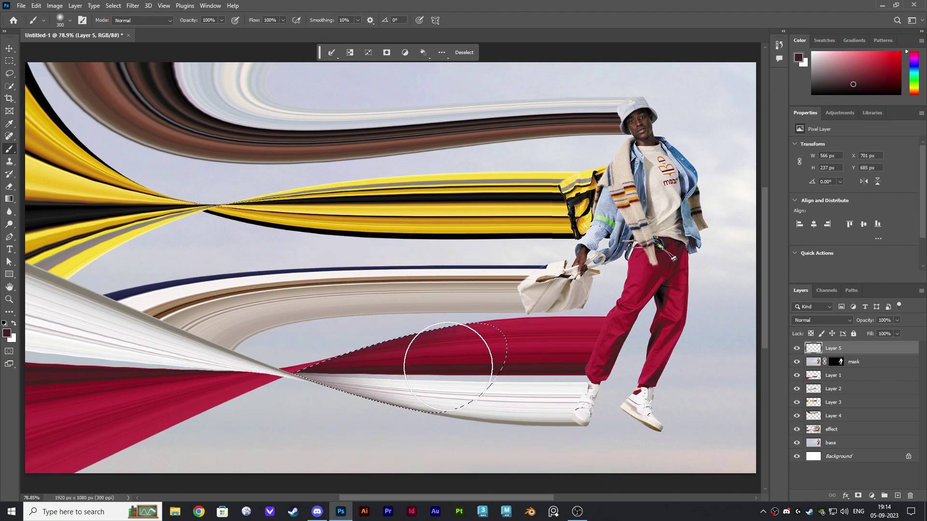
pyautogui.hotkey('ctrl', 'd')
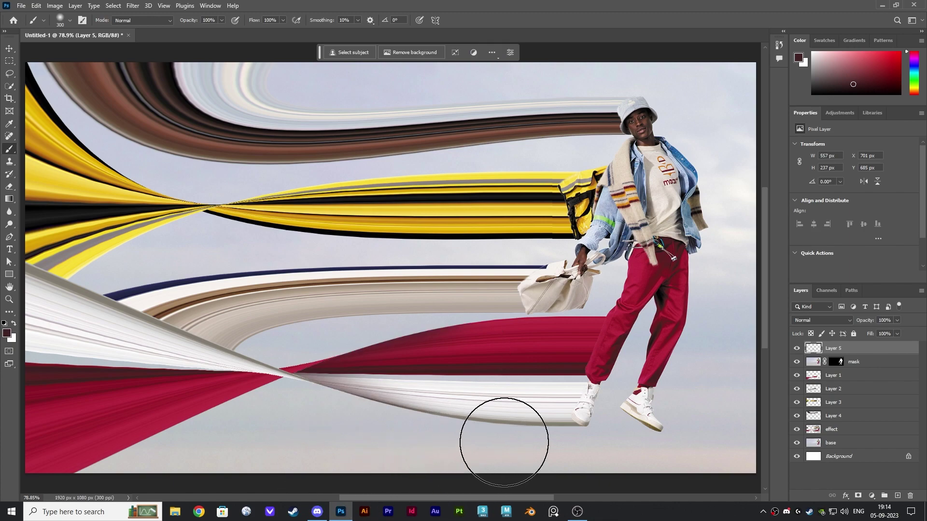
# Outline the yellow and black bands beside their crossing with a closed three-point Pen path and convert it into a selection
pyautogui.scroll(2, 365, 372)
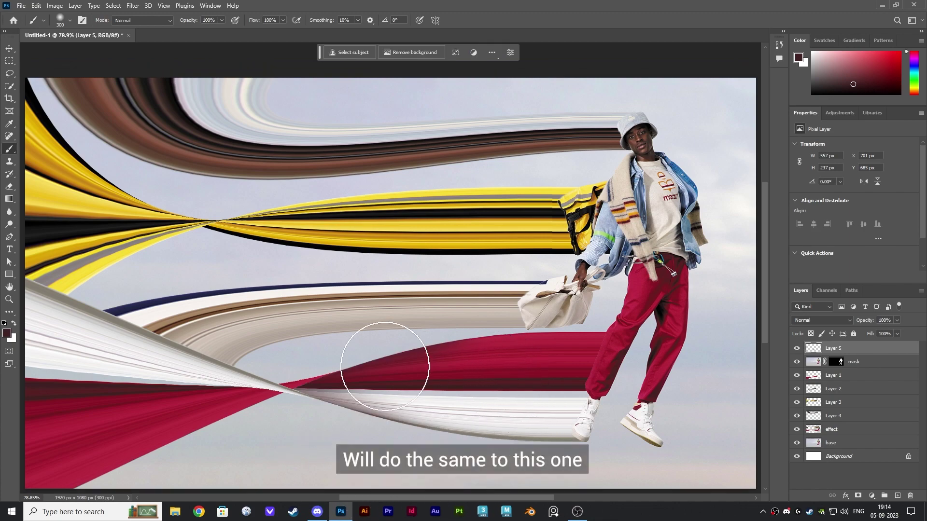
pyautogui.scroll(4, 193, 300)
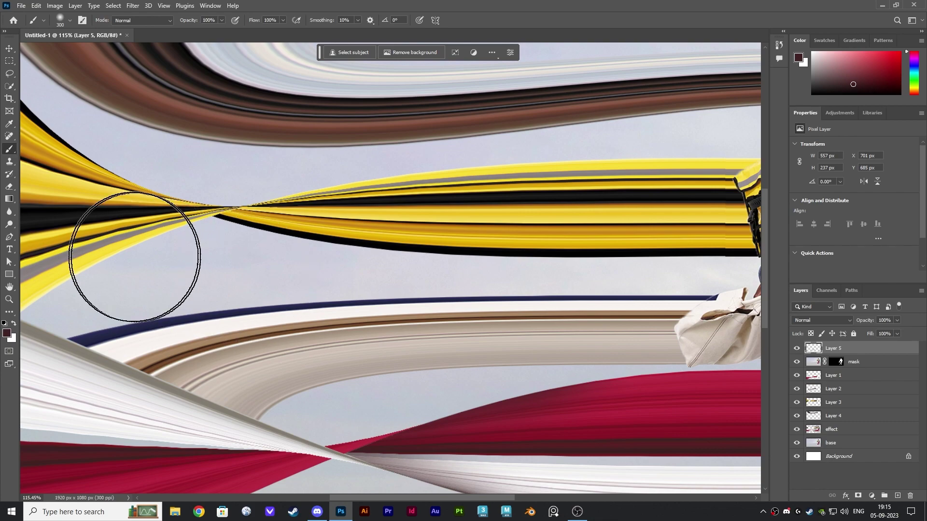
pyautogui.click(9, 238)
pyautogui.scroll(2, 218, 213)
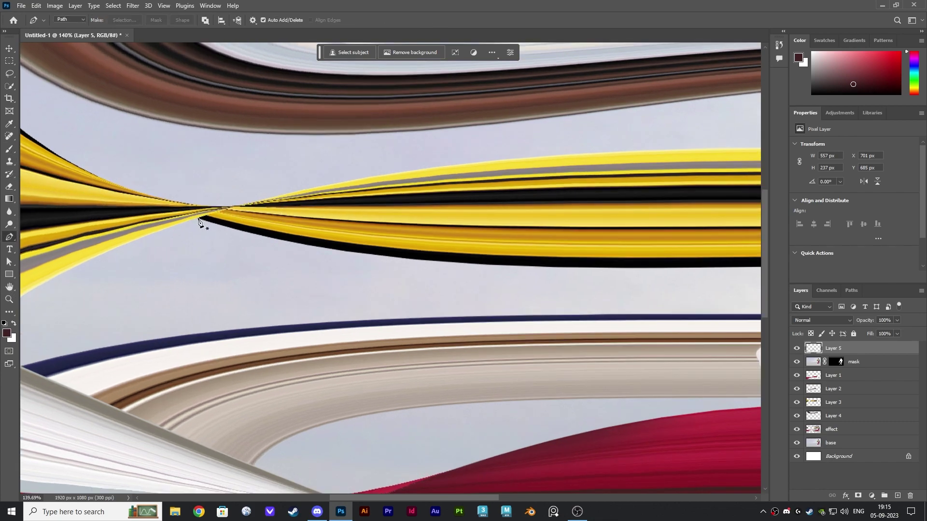
pyautogui.moveTo(528, 157); pyautogui.dragTo(709, 147)
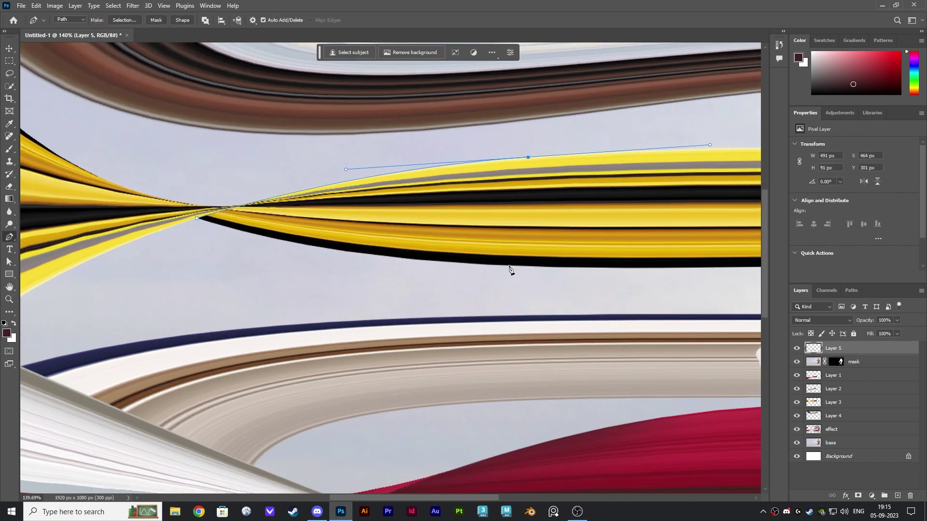
pyautogui.moveTo(206, 221); pyautogui.dragTo(121, 196)
pyautogui.rightClick(255, 237)
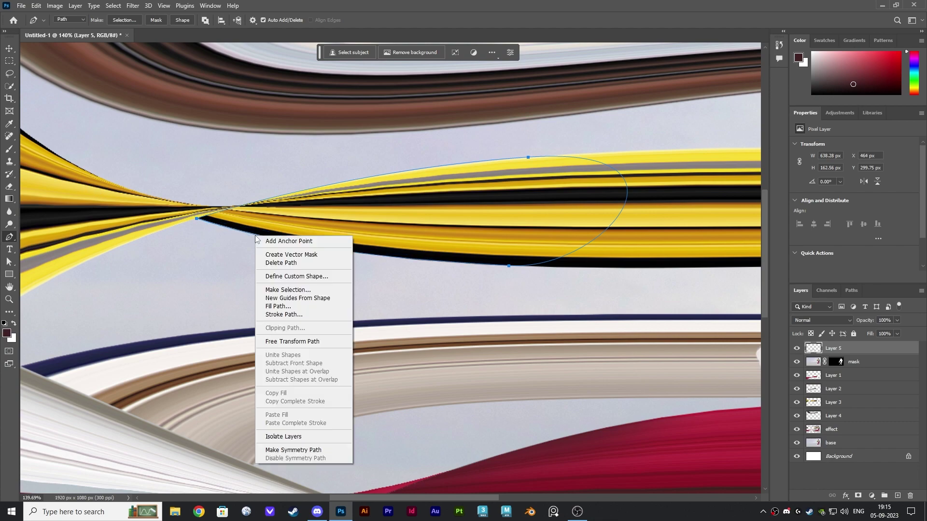
pyautogui.click(284, 290)
pyautogui.click(511, 138)
# Shade the selected yellow bands near their crossing with a size 250 Brush in sampled near-black, and clear the pixel and layer selections
pyautogui.rightClick(9, 149)
pyautogui.click(46, 149)
pyautogui.keyDown('alt'); pyautogui.click(431, 198); pyautogui.keyUp('alt')
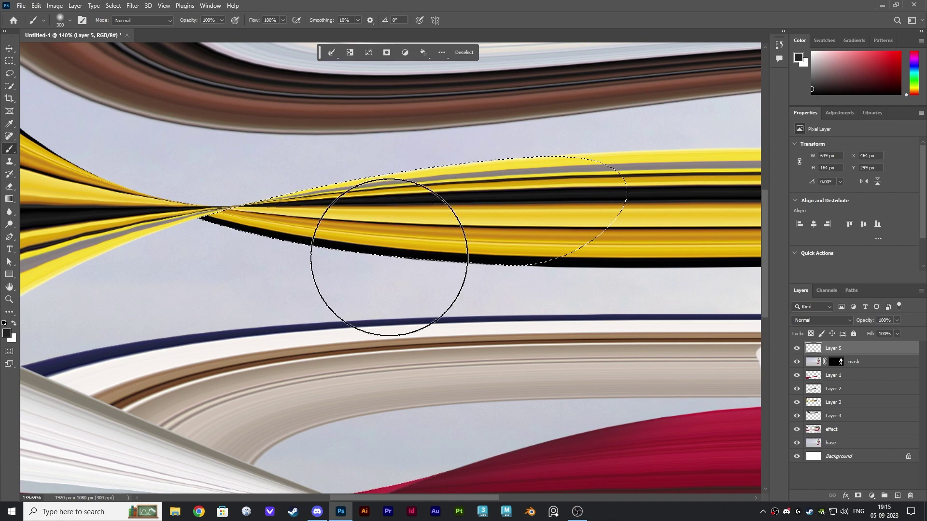
pyautogui.press('[')
pyautogui.scroll(-5, 354, 83)
pyautogui.hotkey('ctrl', 'd')
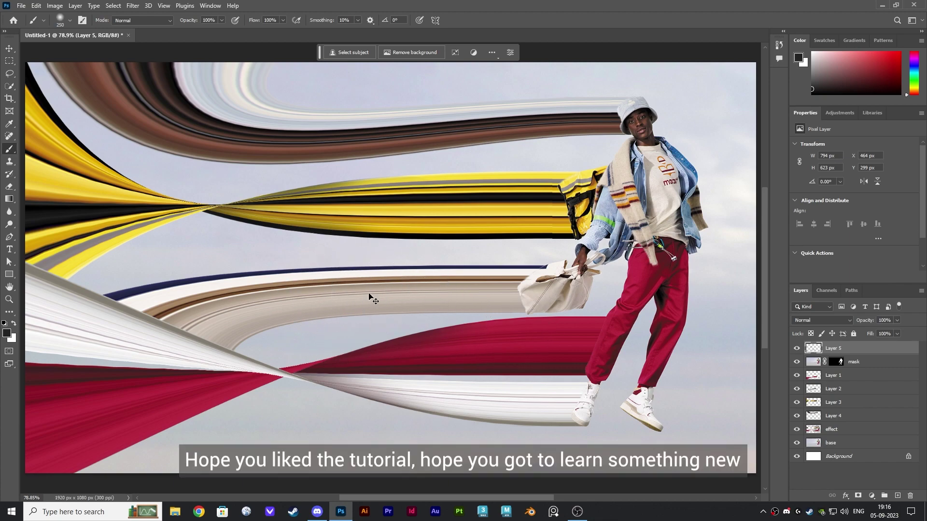
pyautogui.press('v')
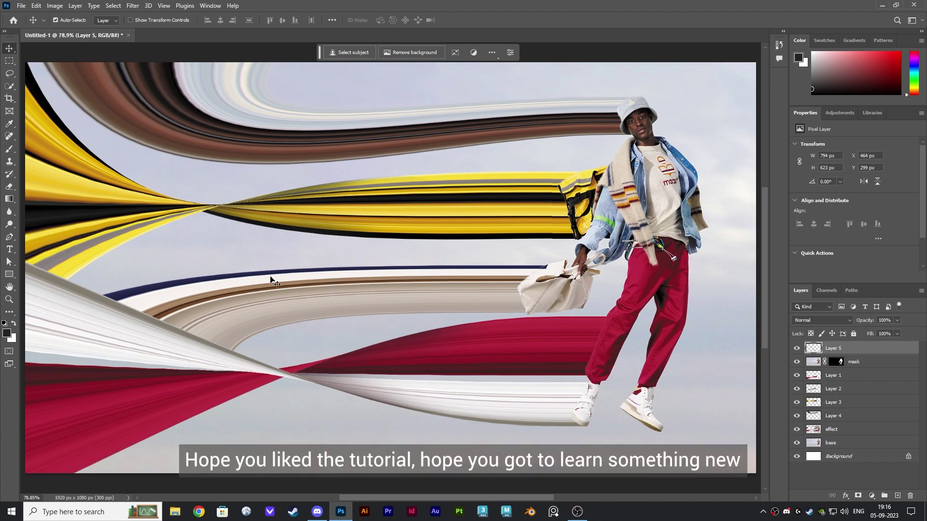
pyautogui.click(809, 478)
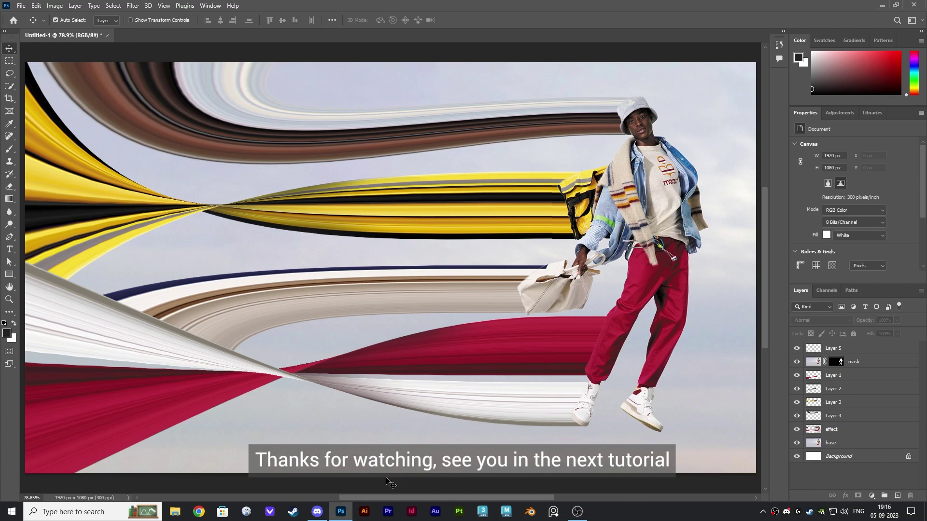